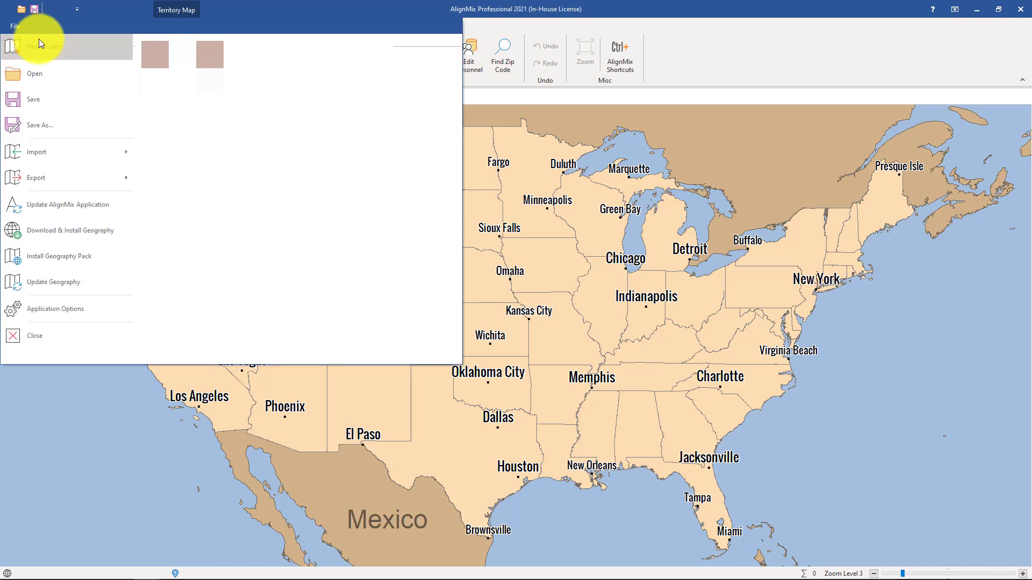
# Step: Start a new project for the US using the 5 Digit Zip Codes 2020 Q2 geography
pyautogui.click(45, 43)
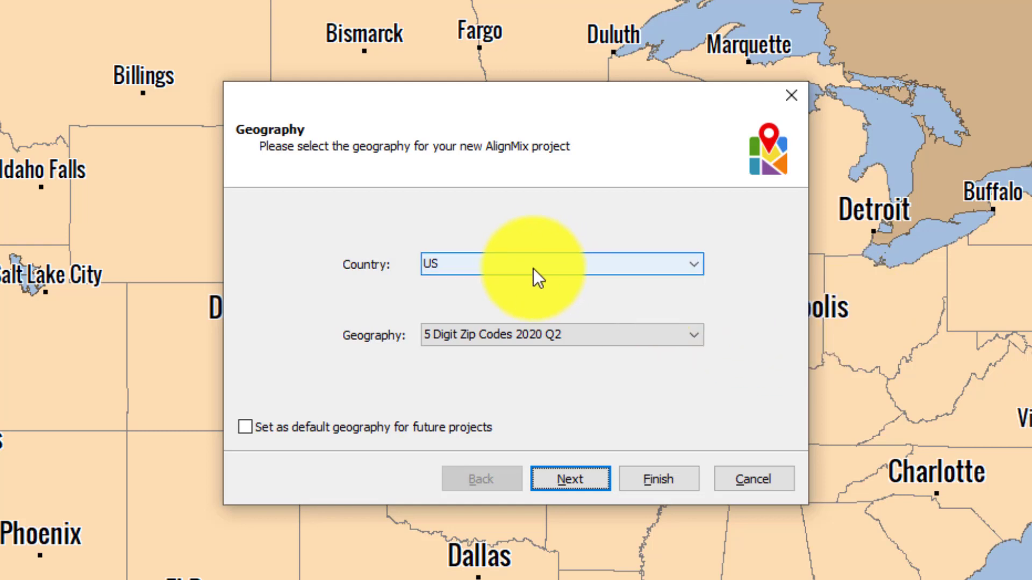
pyautogui.click(514, 268)
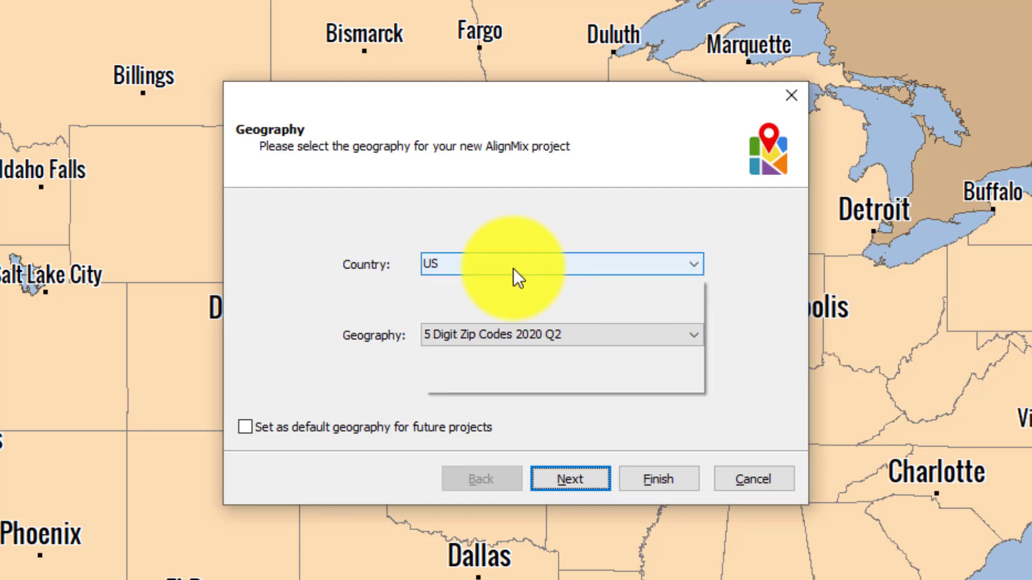
pyautogui.click(511, 270)
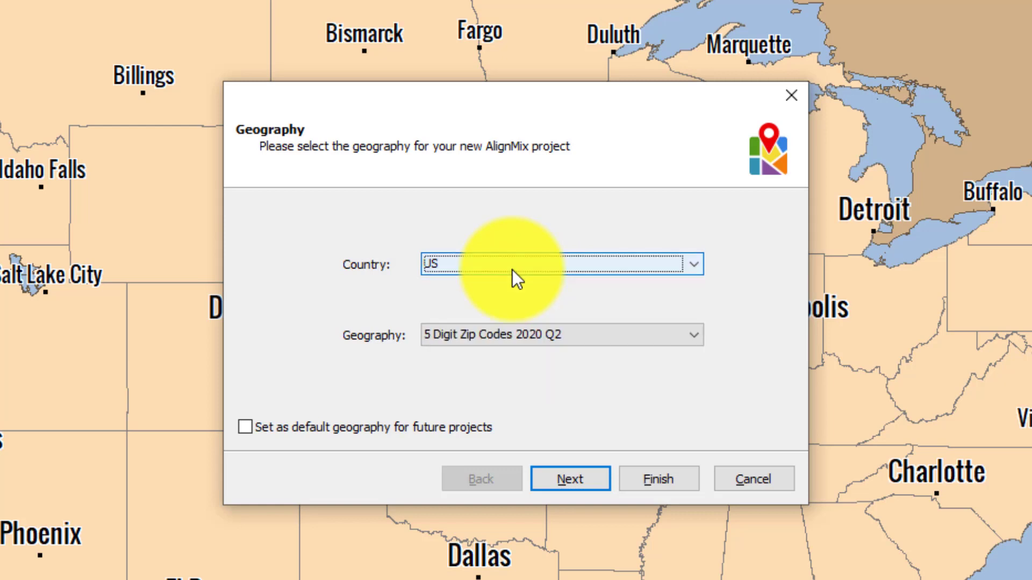
pyautogui.click(531, 339)
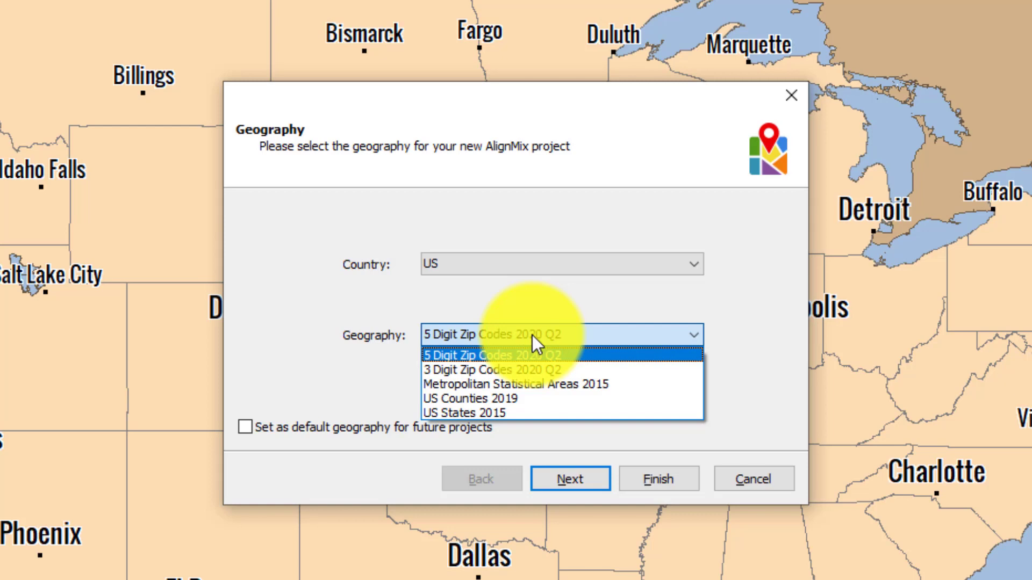
pyautogui.click(512, 356)
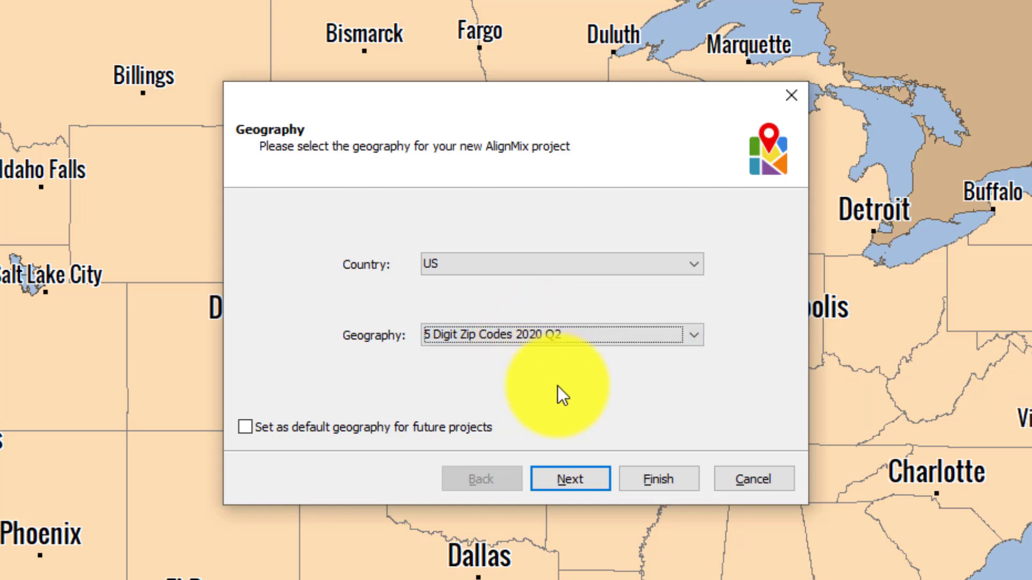
pyautogui.click(579, 476)
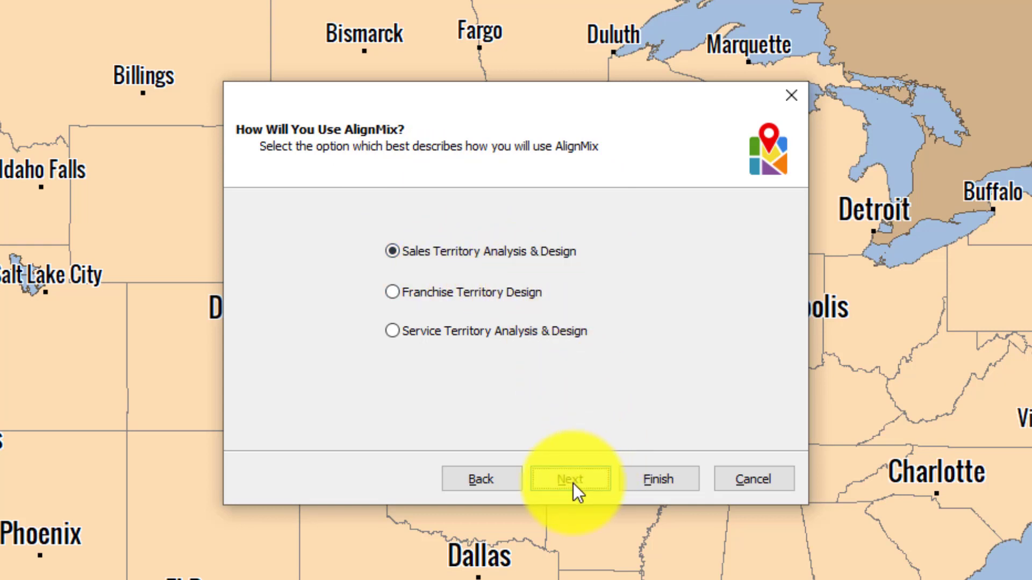
# Step: Choose Sales Territory Analysis & Design as the project's intended use and continue
pyautogui.click(469, 290)
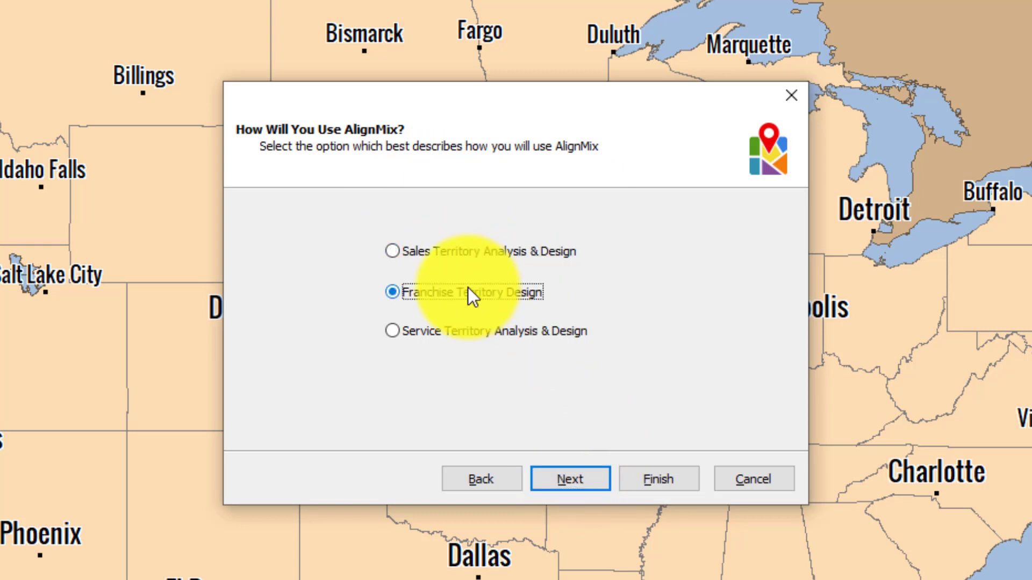
pyautogui.click(398, 254)
pyautogui.click(570, 479)
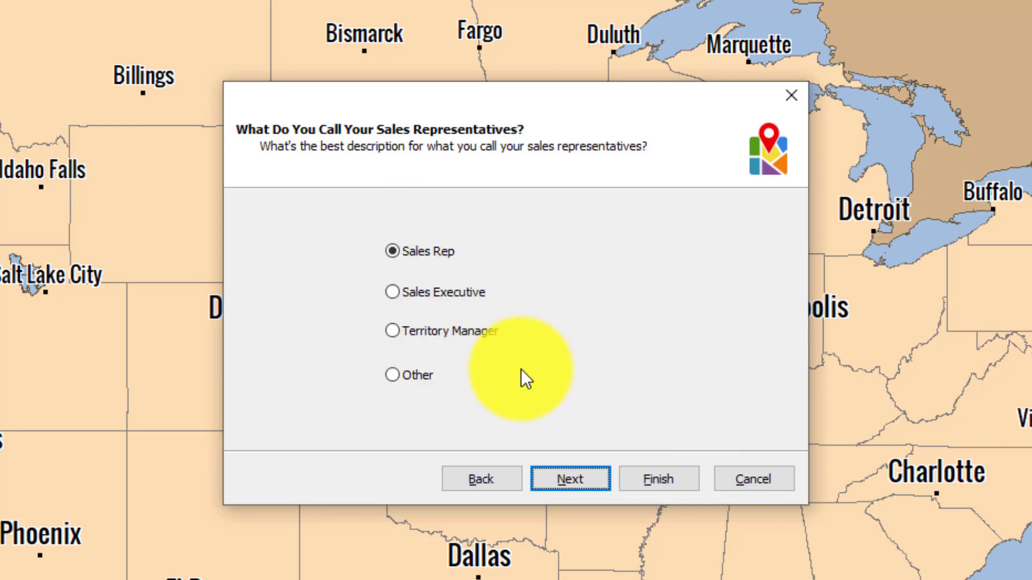
# Step: Finish the project setup with Sales Rep, District, Region and Accounts as the terms, without making them future defaults
pyautogui.click(574, 477)
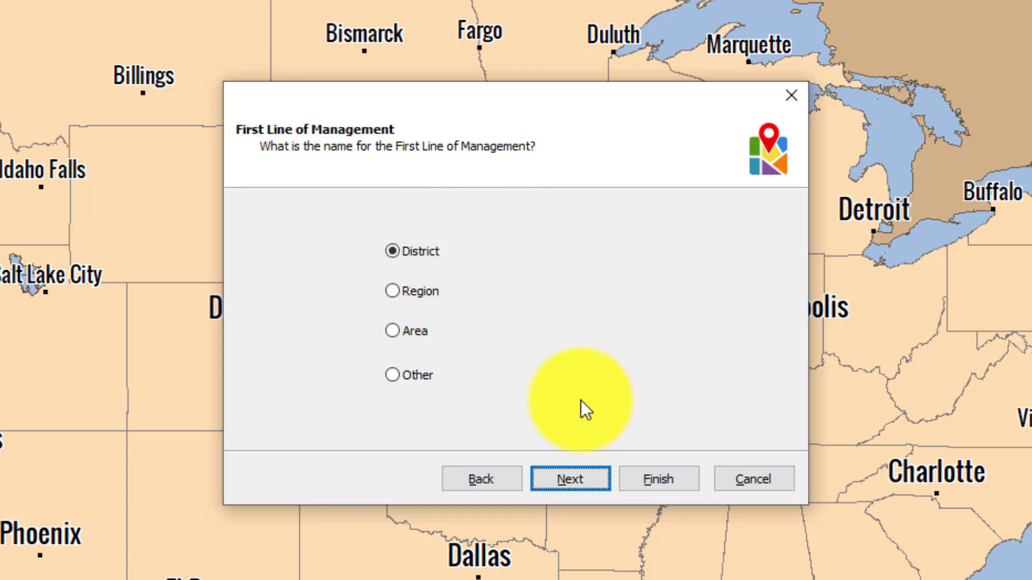
pyautogui.click(578, 474)
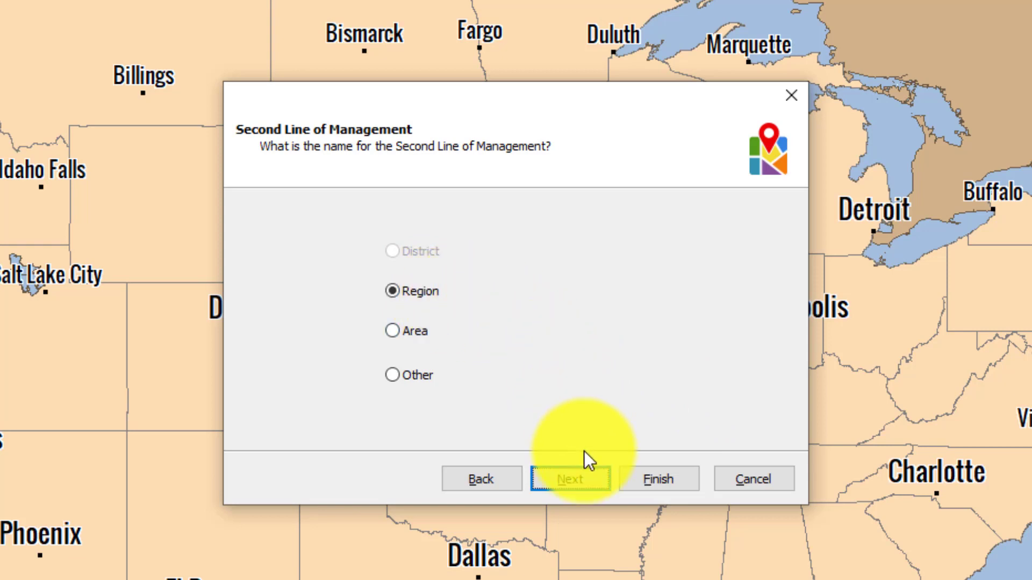
pyautogui.click(585, 478)
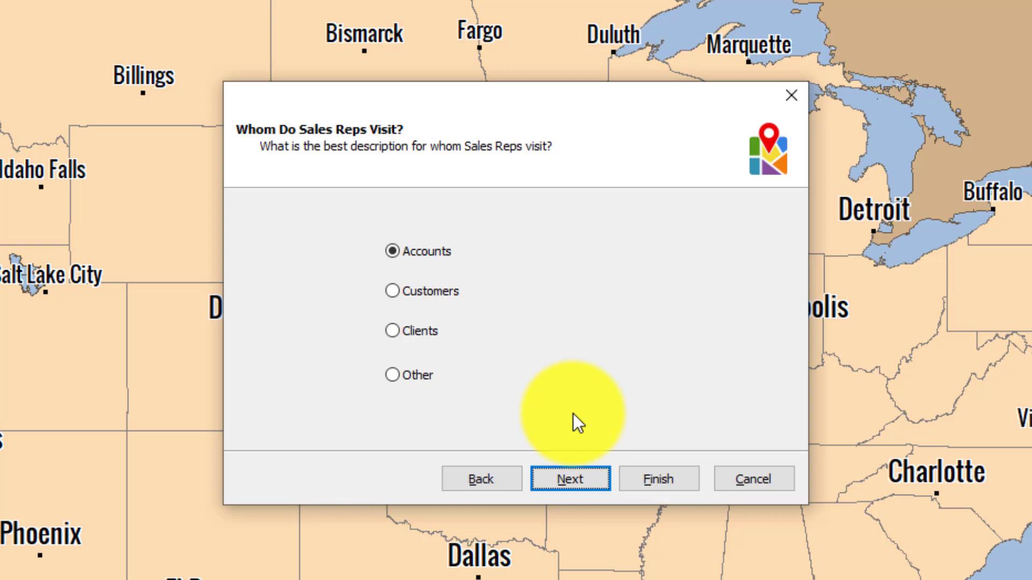
pyautogui.click(575, 478)
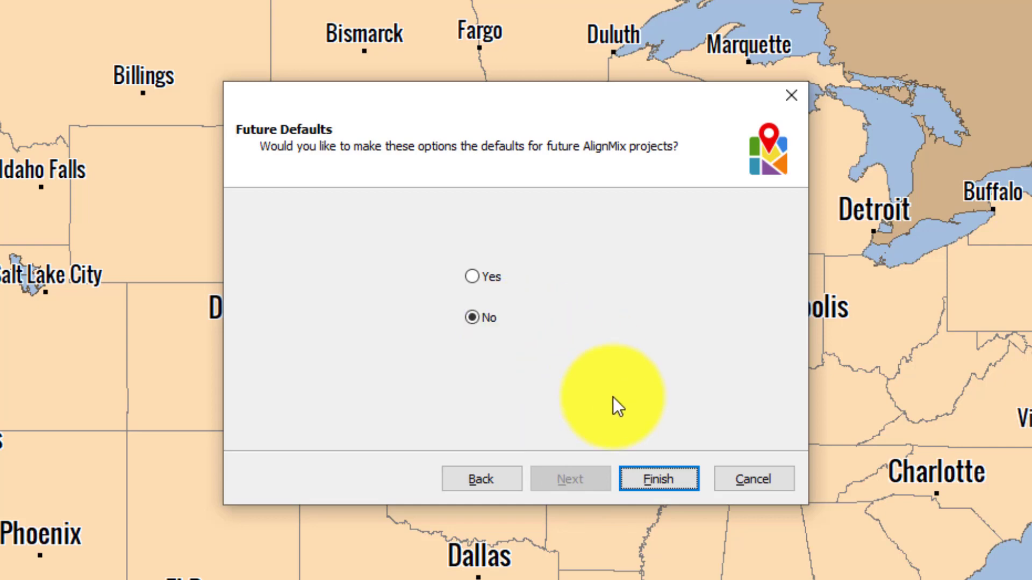
pyautogui.click(660, 486)
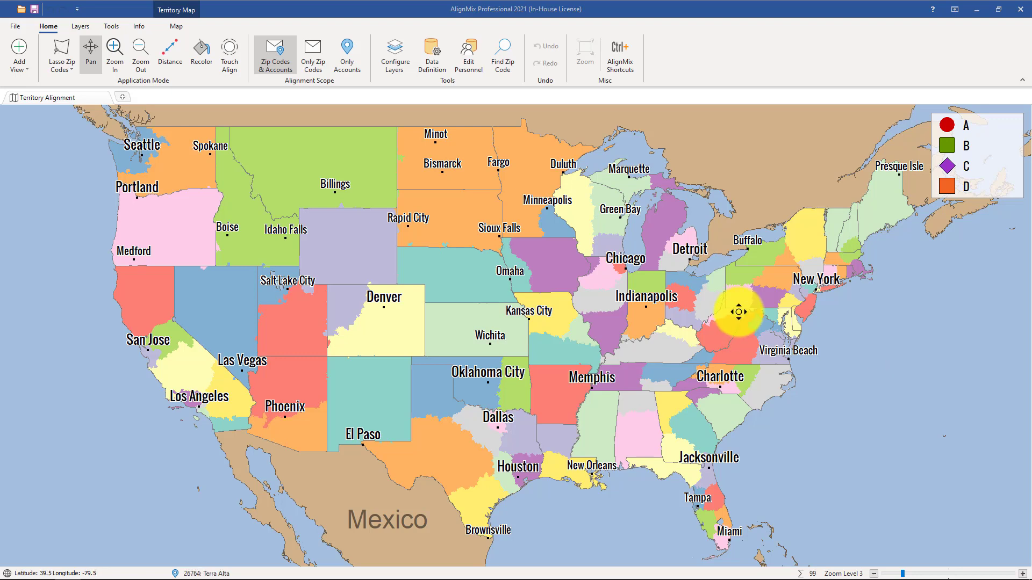
# Step: Open the application options and examine the view properties and the default geography settings
pyautogui.click(14, 28)
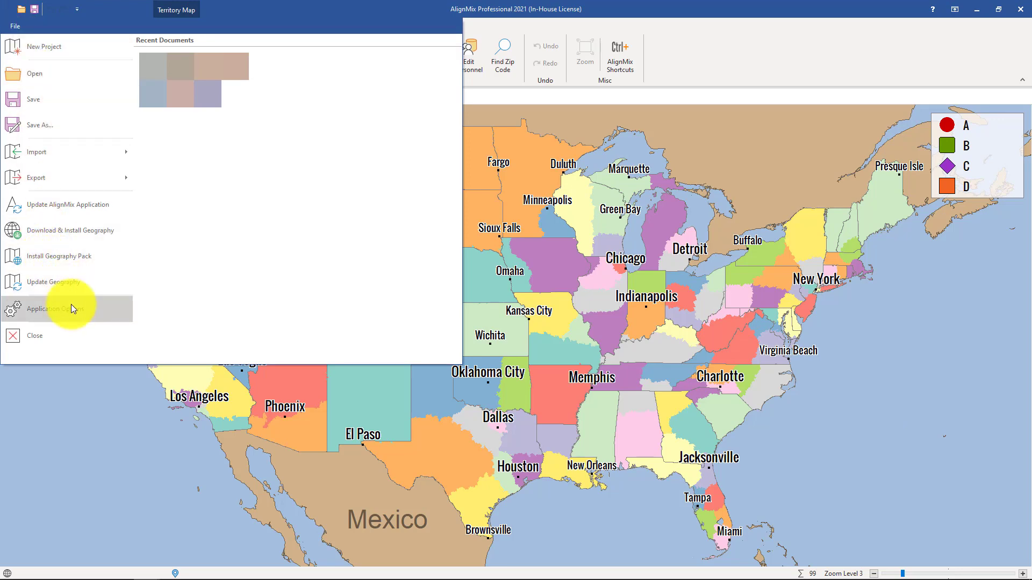
pyautogui.click(71, 310)
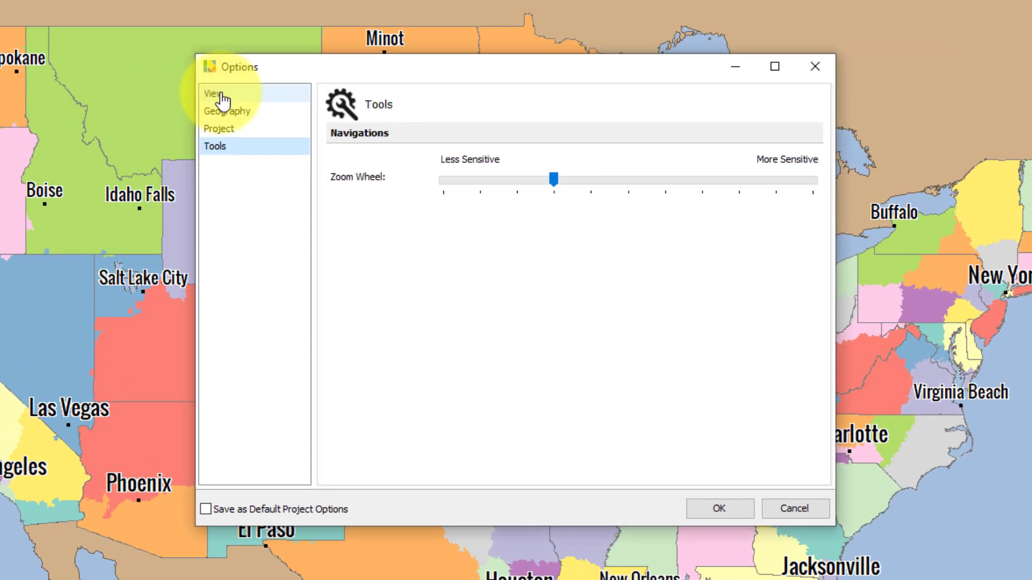
pyautogui.click(220, 95)
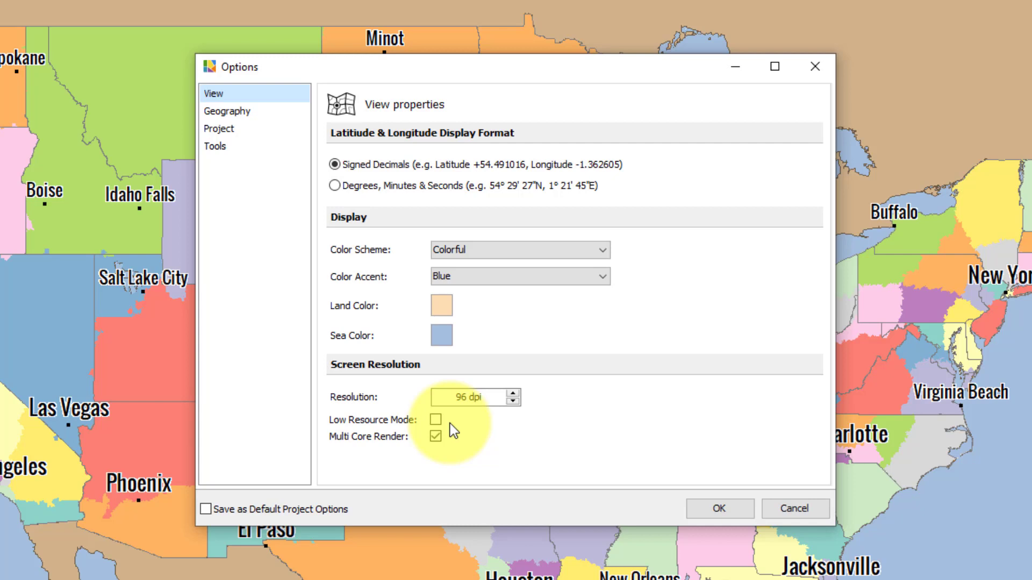
pyautogui.click(436, 437)
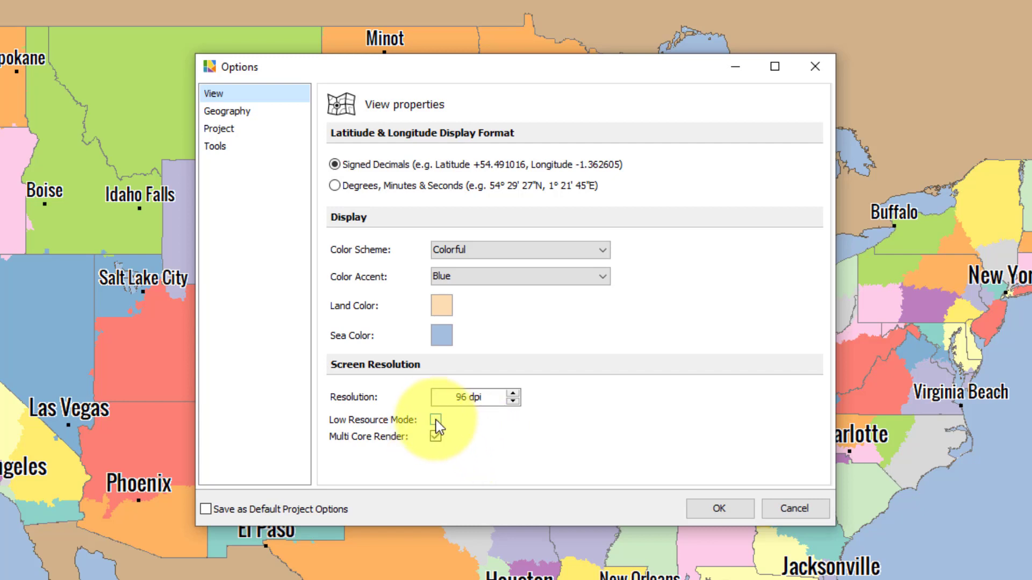
pyautogui.click(246, 112)
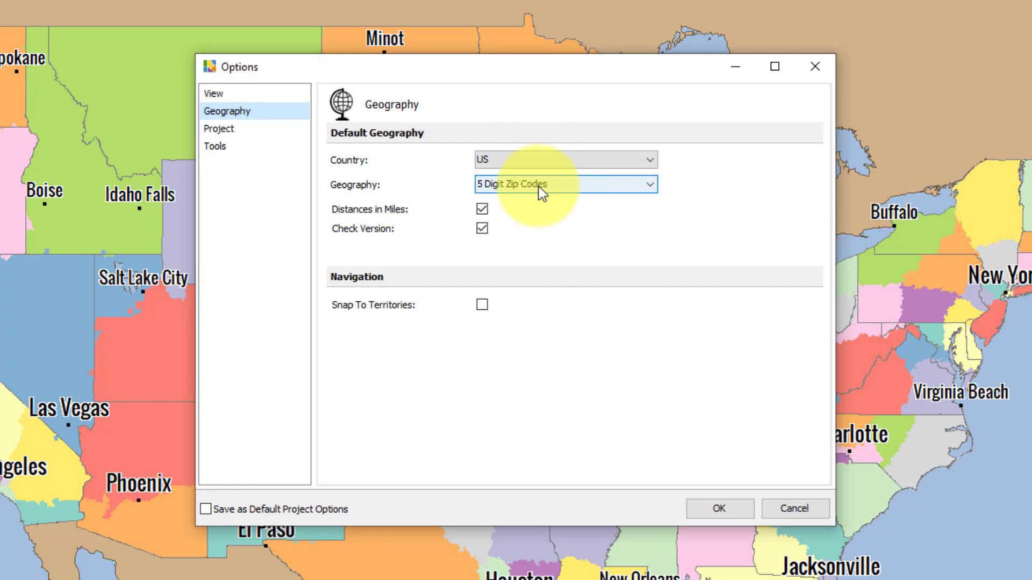
# Step: Examine the project options' singular and plural naming conventions for territories, accounts, management levels and managers
pyautogui.click(220, 134)
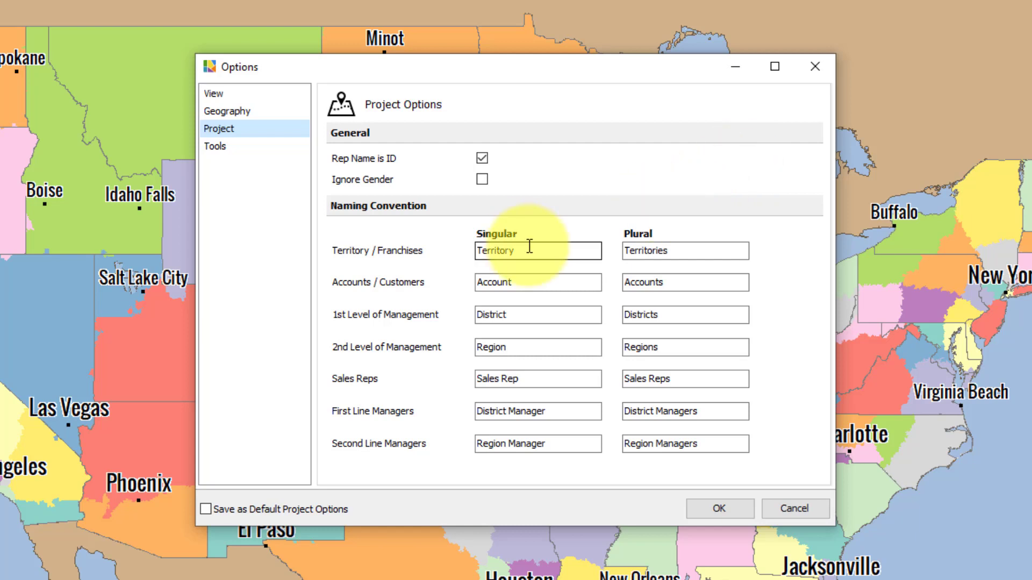
pyautogui.moveTo(529, 246); pyautogui.dragTo(445, 247)
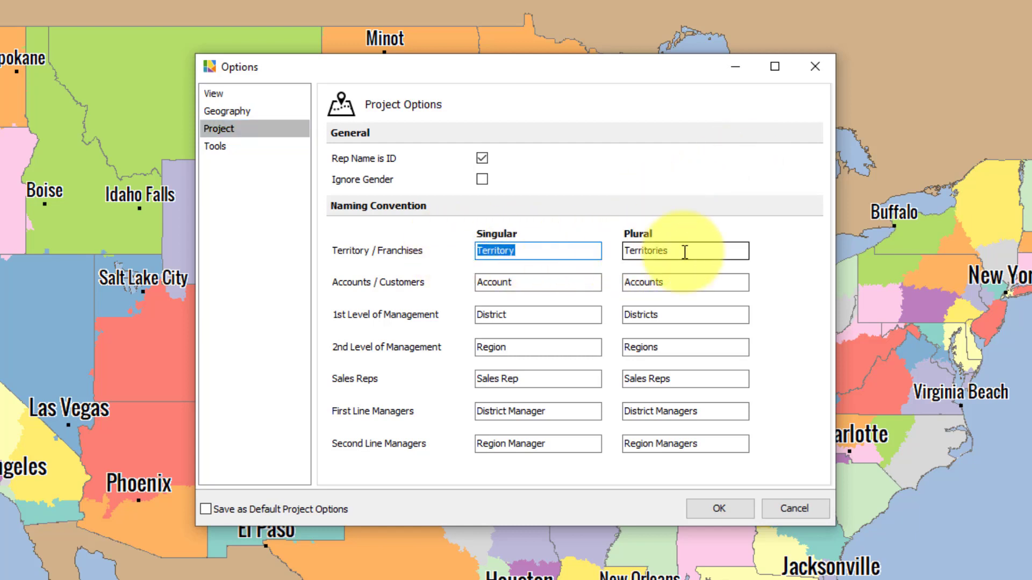
pyautogui.moveTo(685, 252); pyautogui.dragTo(589, 234)
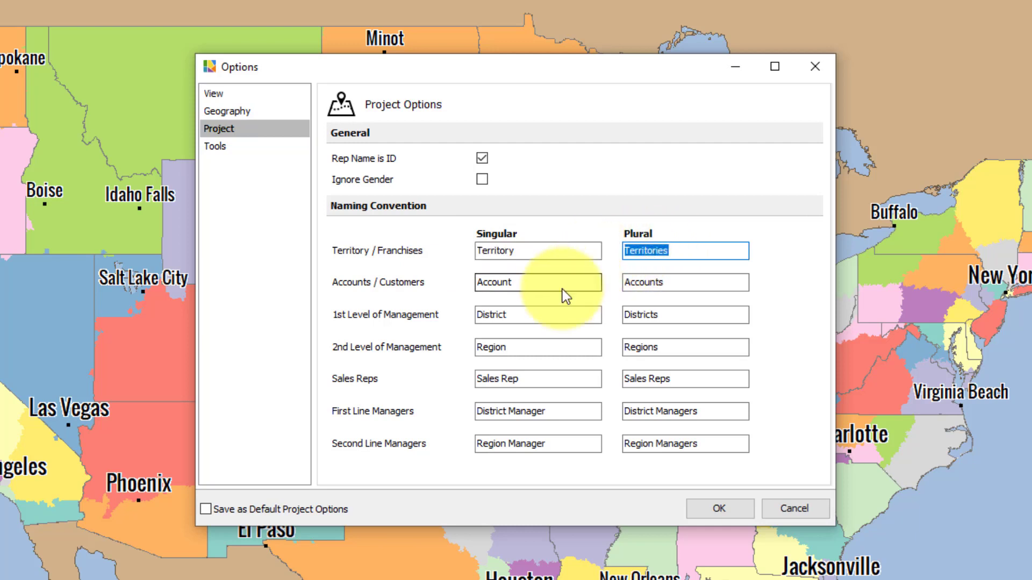
pyautogui.moveTo(564, 282); pyautogui.dragTo(470, 283)
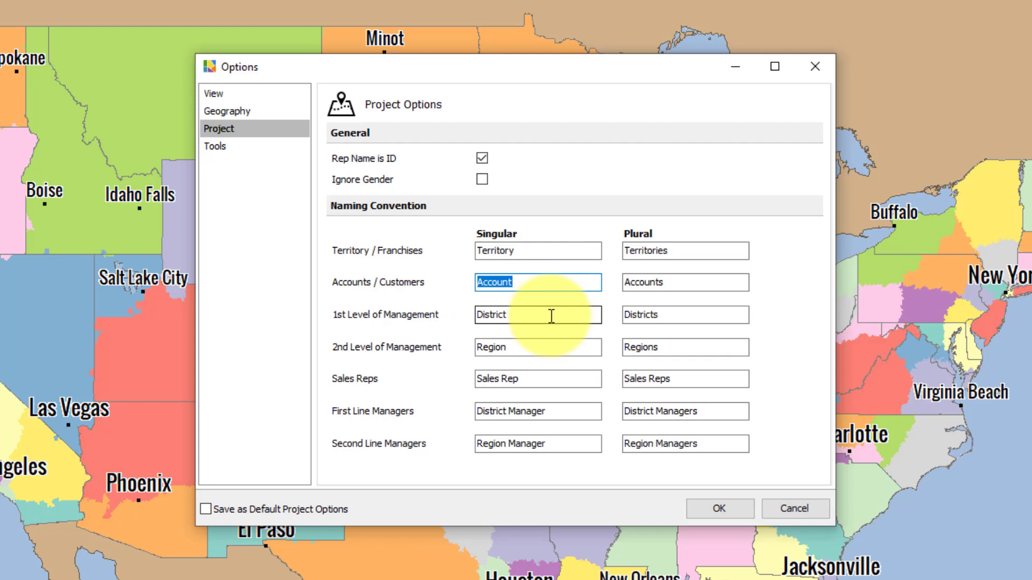
pyautogui.moveTo(537, 317); pyautogui.dragTo(473, 316)
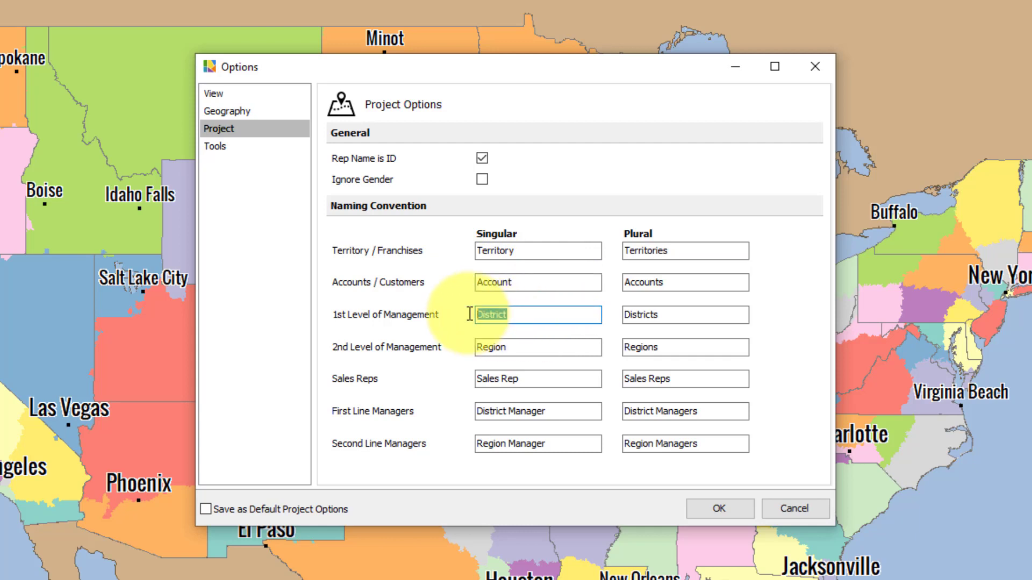
pyautogui.click(530, 316)
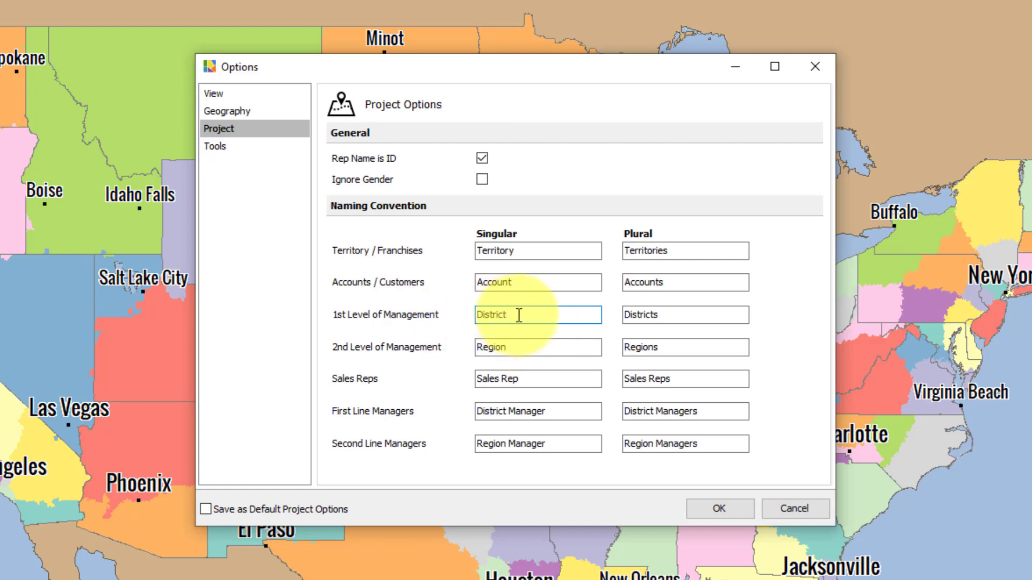
pyautogui.moveTo(519, 315); pyautogui.dragTo(452, 314)
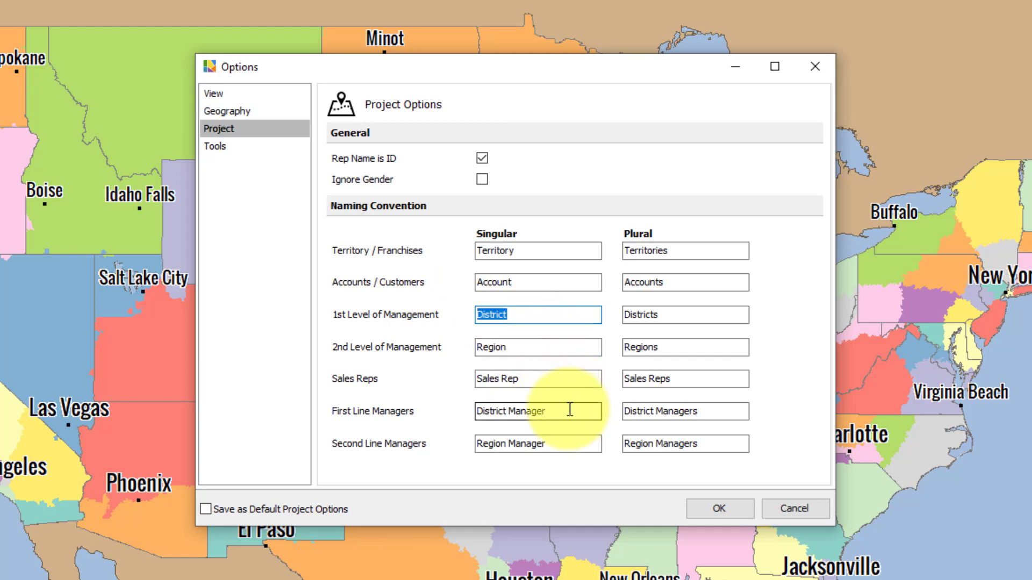
pyautogui.moveTo(569, 410); pyautogui.dragTo(429, 394)
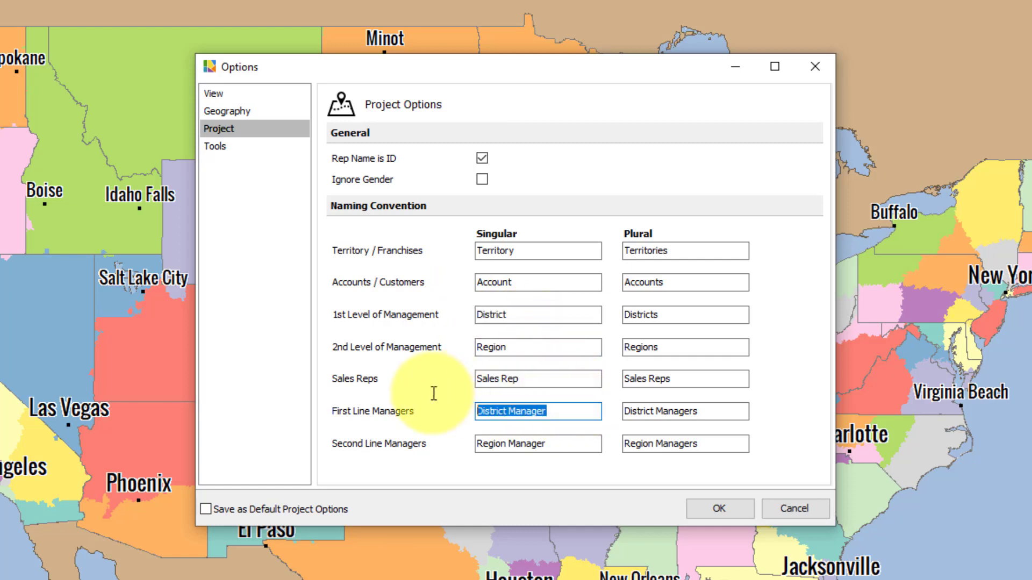
pyautogui.click(564, 415)
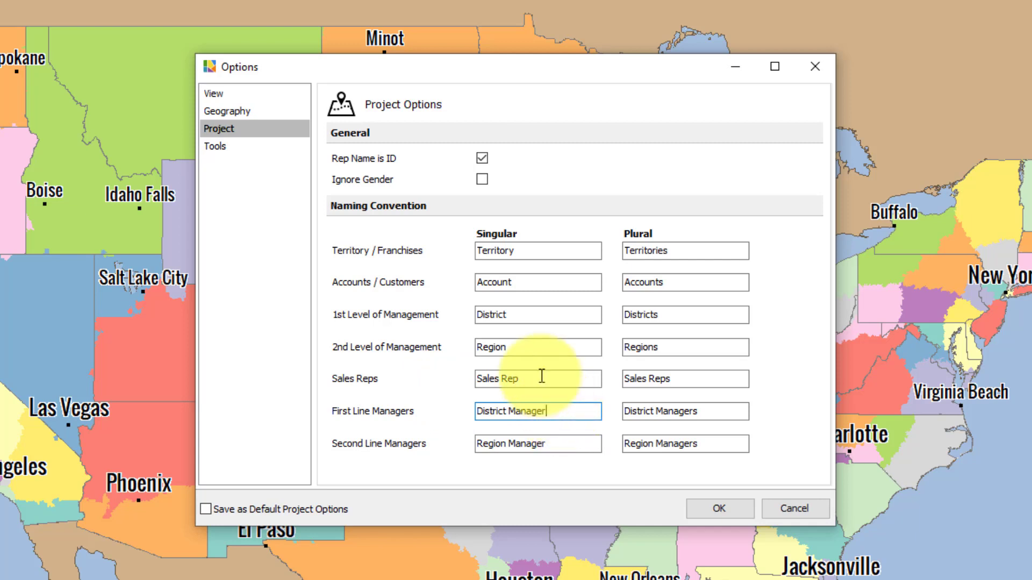
pyautogui.moveTo(526, 316); pyautogui.dragTo(439, 320)
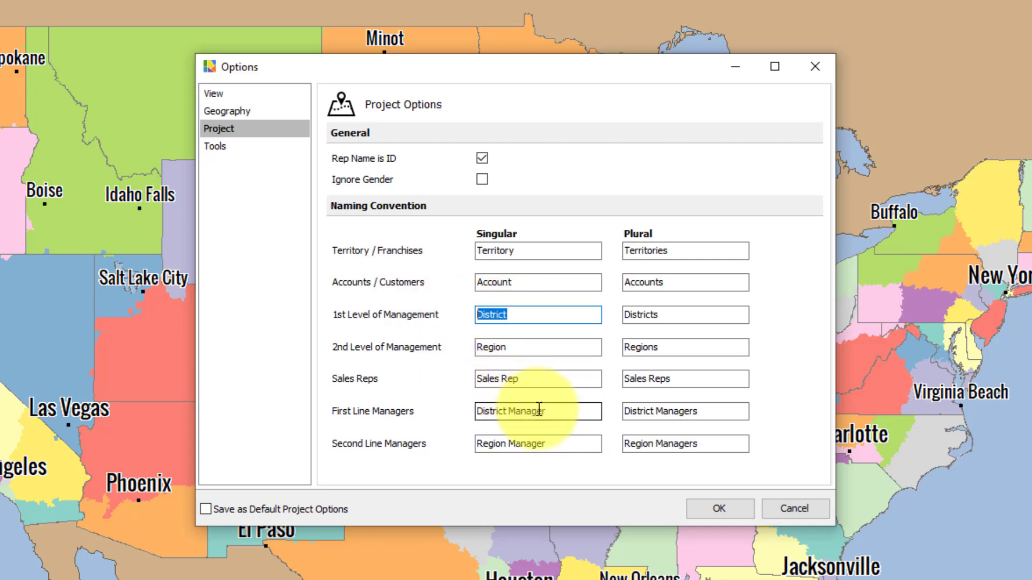
pyautogui.moveTo(564, 414); pyautogui.dragTo(452, 405)
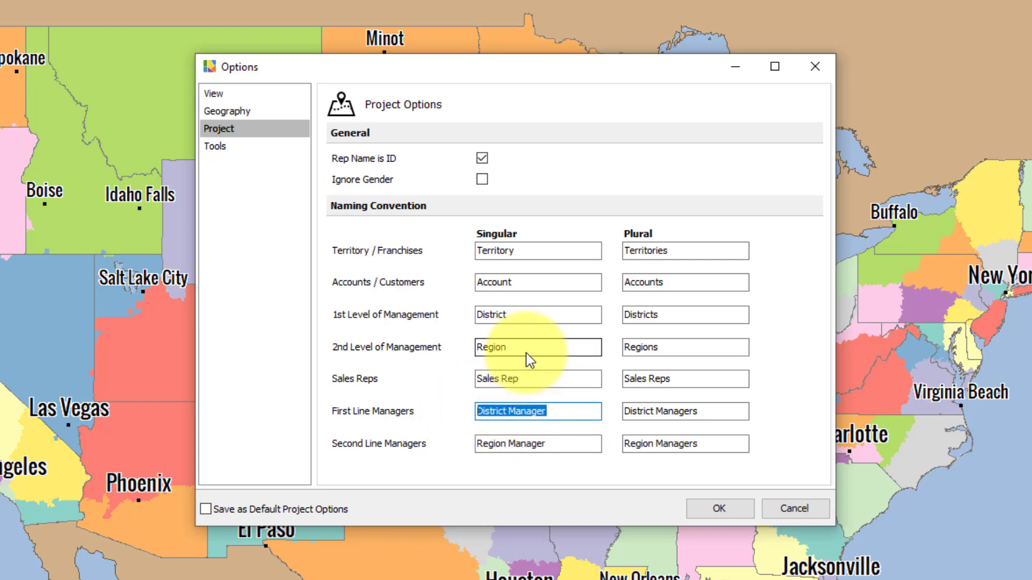
pyautogui.moveTo(523, 349); pyautogui.dragTo(465, 353)
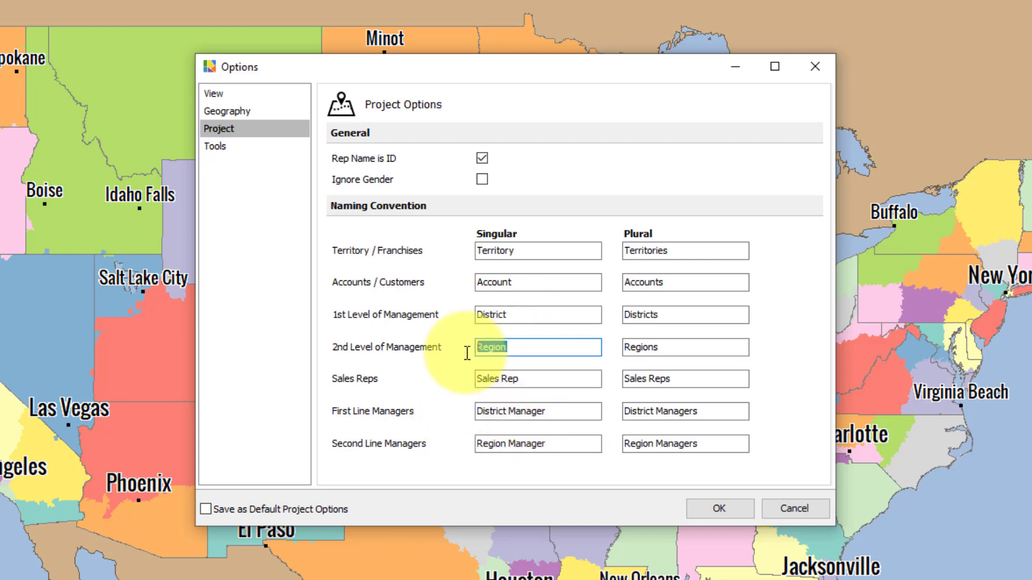
pyautogui.doubleClick(676, 348)
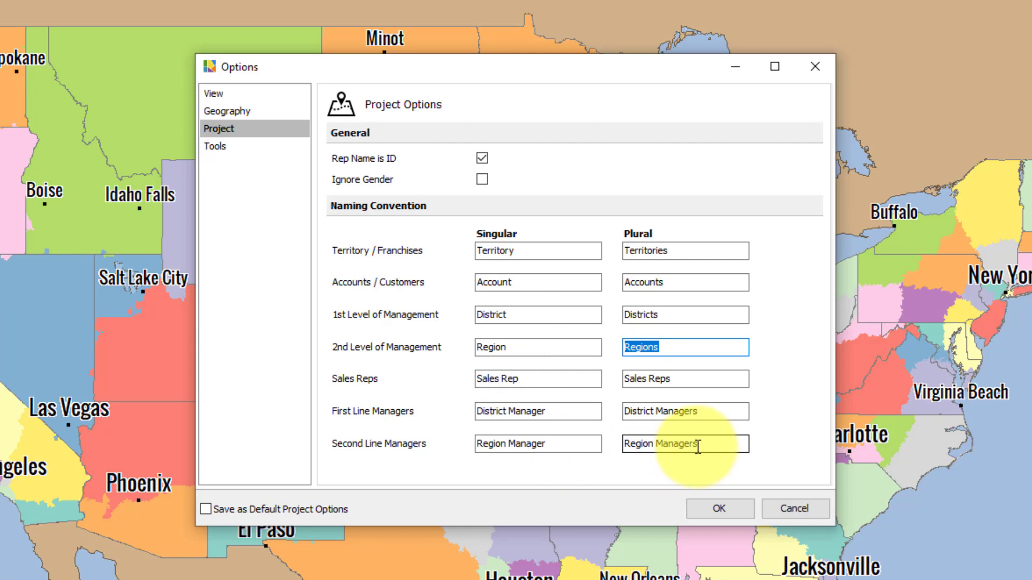
# Step: Check the zoom wheel sensitivity option, accept the options and try zooming the territory map in and out
pyautogui.click(243, 152)
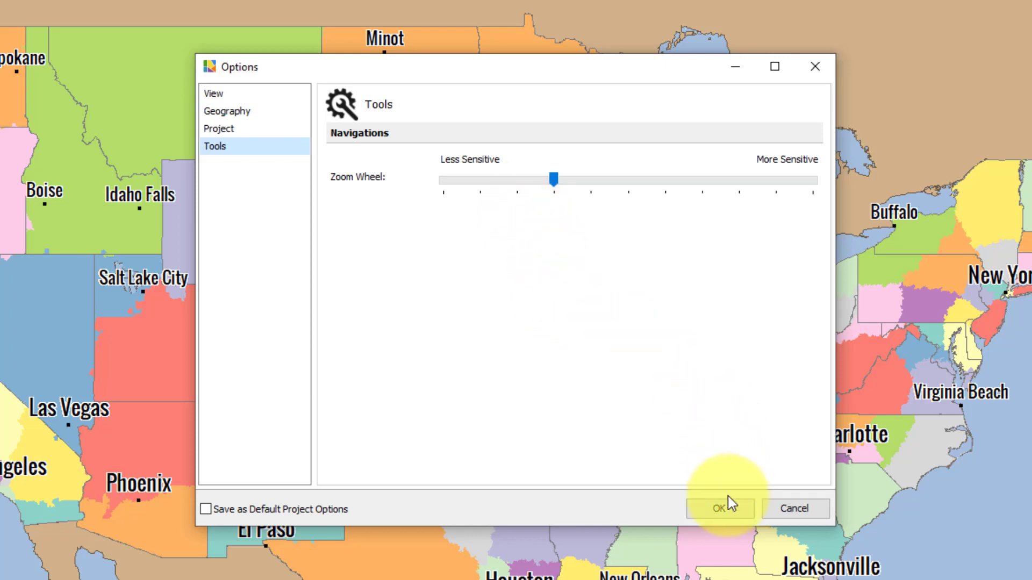
pyautogui.click(730, 510)
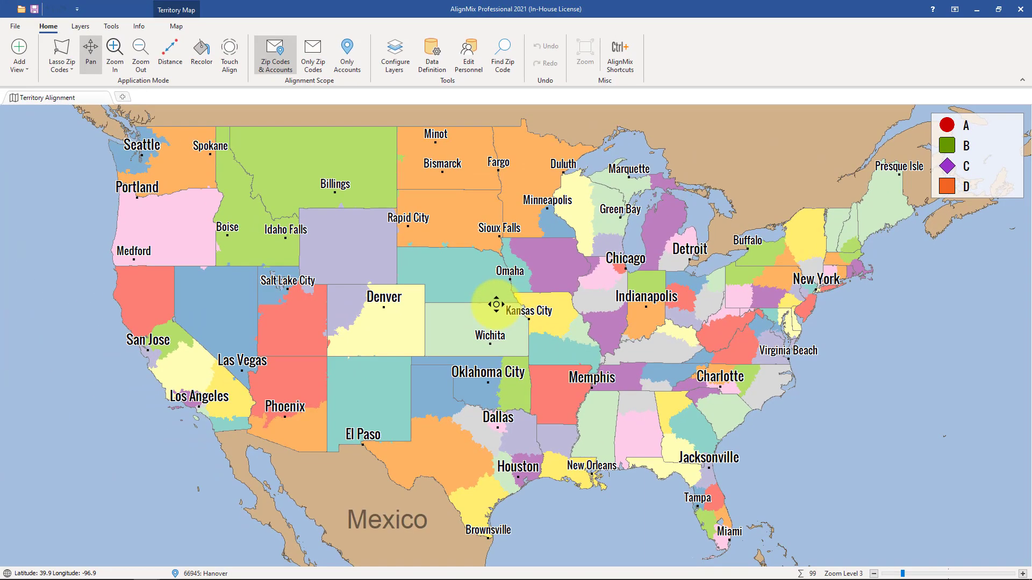
pyautogui.scroll(1, 497, 305)
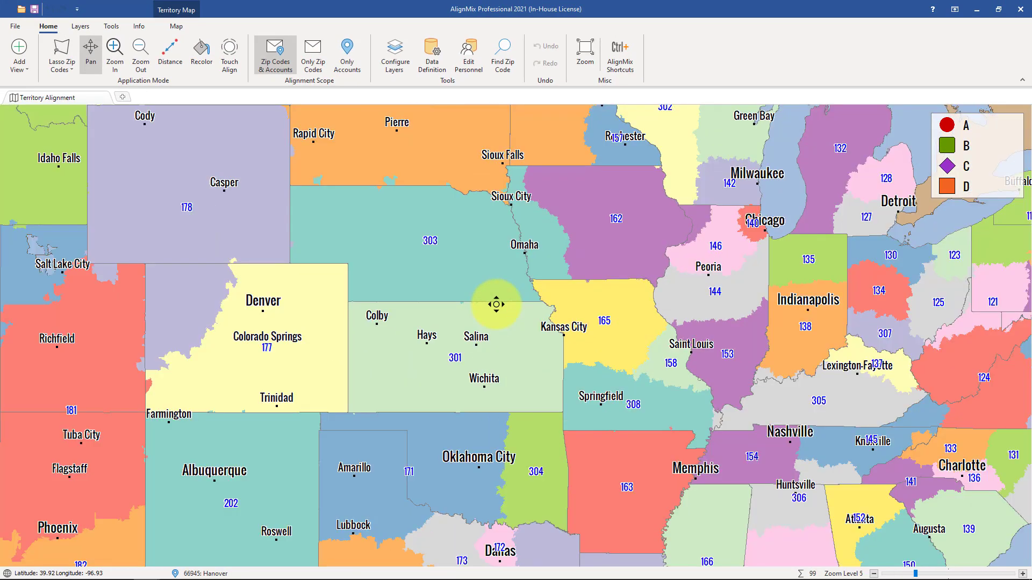
pyautogui.scroll(1, 496, 304)
pyautogui.scroll(-1, 496, 304)
pyautogui.scroll(-1, 496, 305)
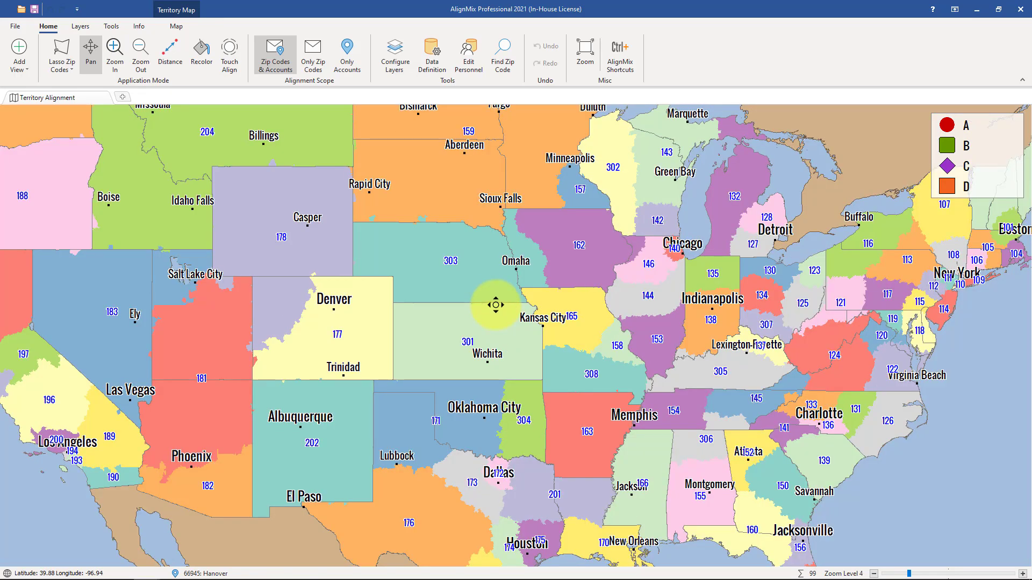
# Step: Zoom the territory map out and in, and pan across Nebraska, Kansas and Missouri to view the accounts
pyautogui.scroll(-1, 495, 305)
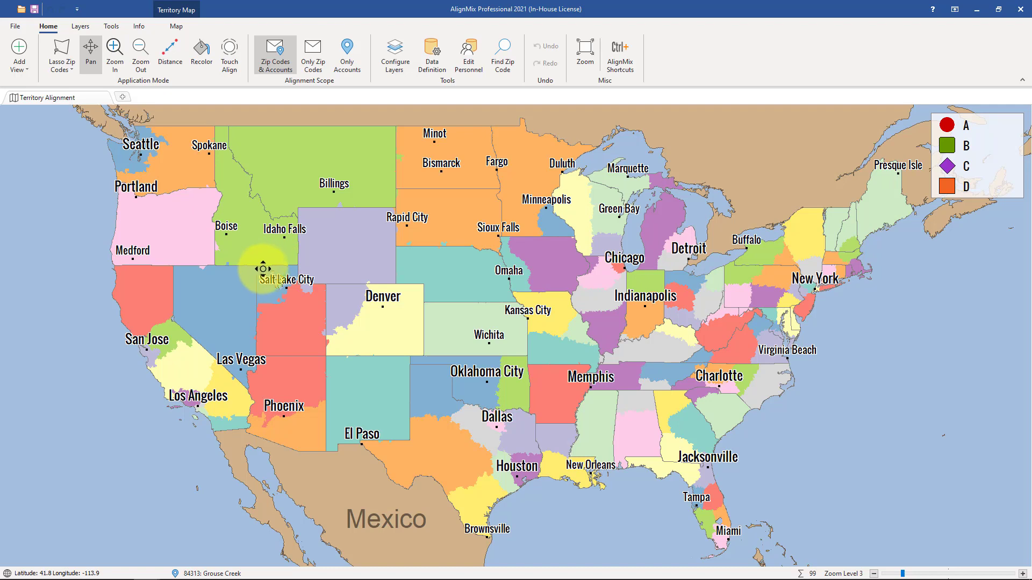
pyautogui.moveTo(260, 268); pyautogui.dragTo(413, 224)
pyautogui.scroll(4, 545, 328)
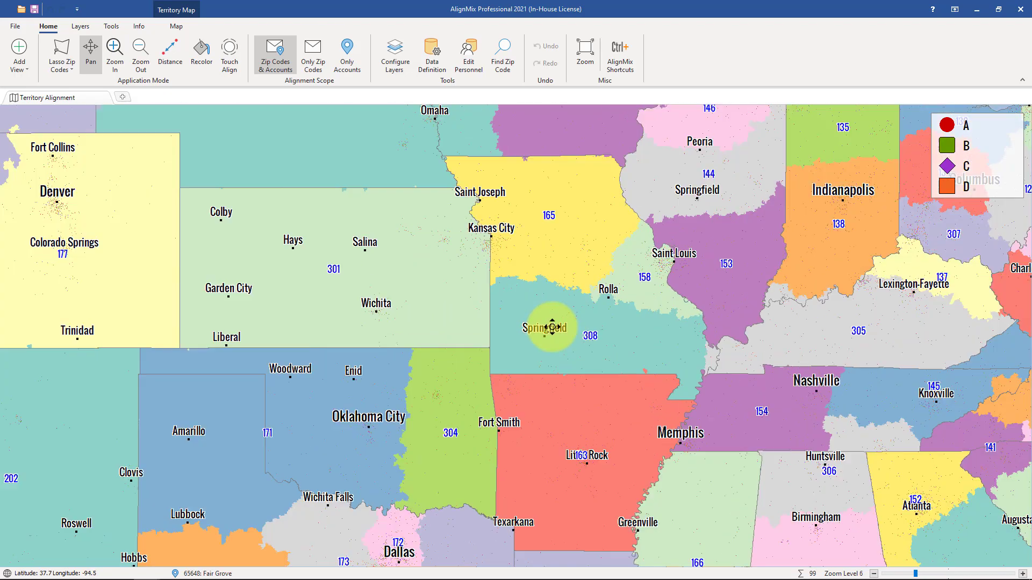
pyautogui.moveTo(640, 241); pyautogui.dragTo(395, 410)
pyautogui.moveTo(241, 264); pyautogui.dragTo(732, 391)
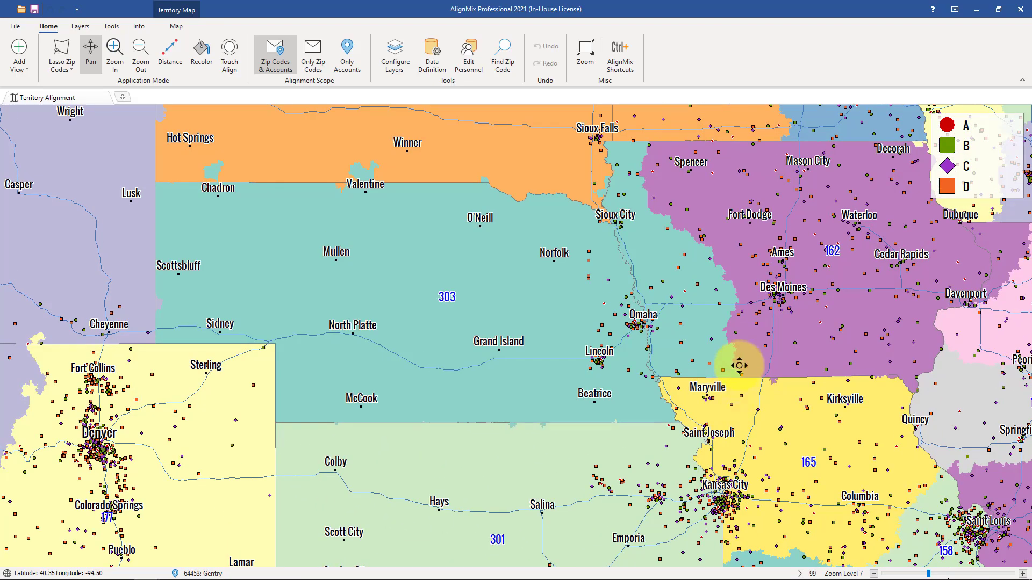
pyautogui.moveTo(767, 283); pyautogui.dragTo(430, 149)
pyautogui.moveTo(354, 403); pyautogui.dragTo(530, 310)
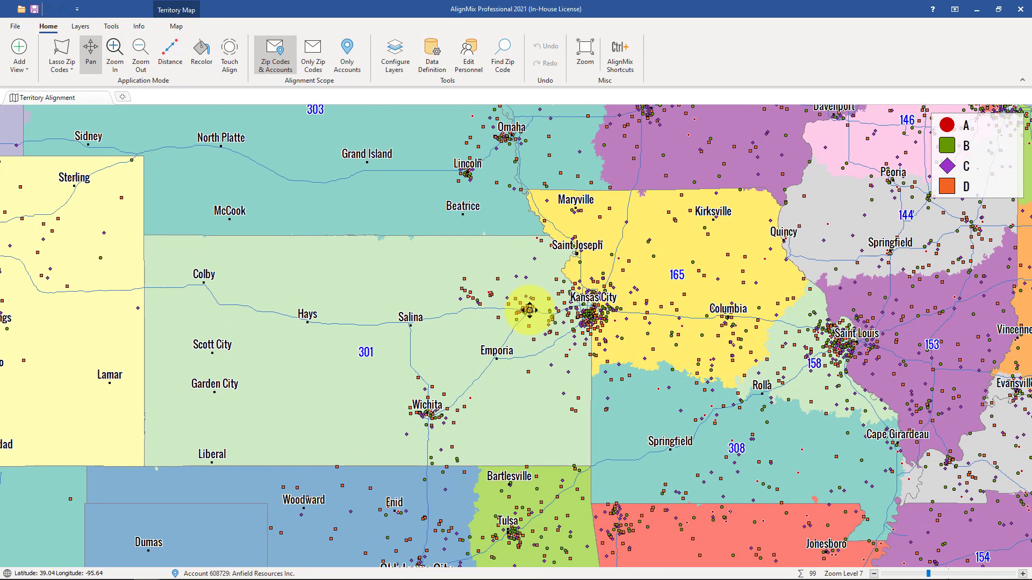
# Step: Use Touch Align to reassign the southern Nebraska zip codes from territory 303 to territory 301
pyautogui.click(236, 66)
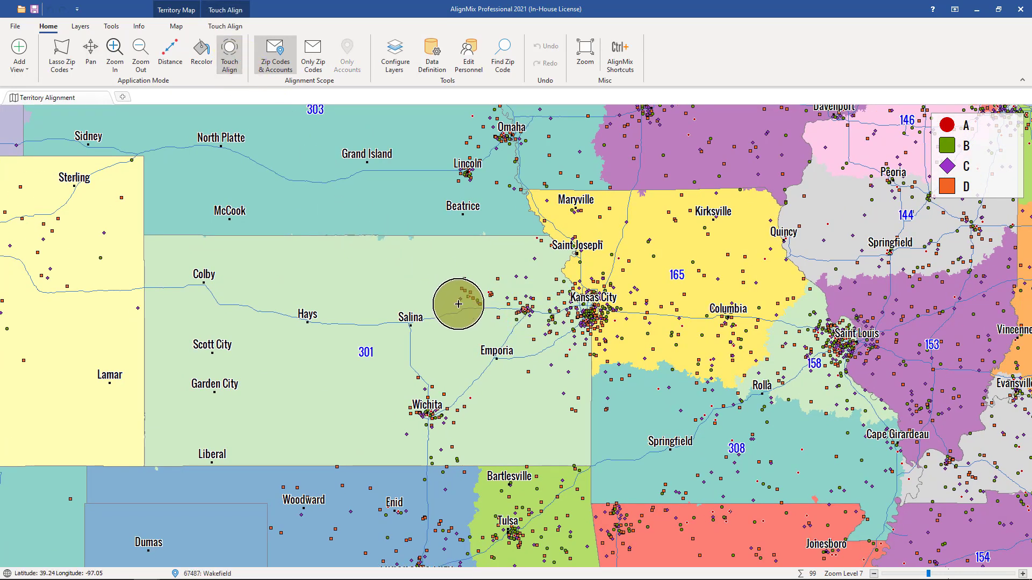
pyautogui.moveTo(480, 290)
pyautogui.mouseDown()
pyautogui.moveTo(440, 219)
pyautogui.moveTo(324, 237)
pyautogui.moveTo(412, 247)
pyautogui.moveTo(363, 266)
pyautogui.mouseUp()
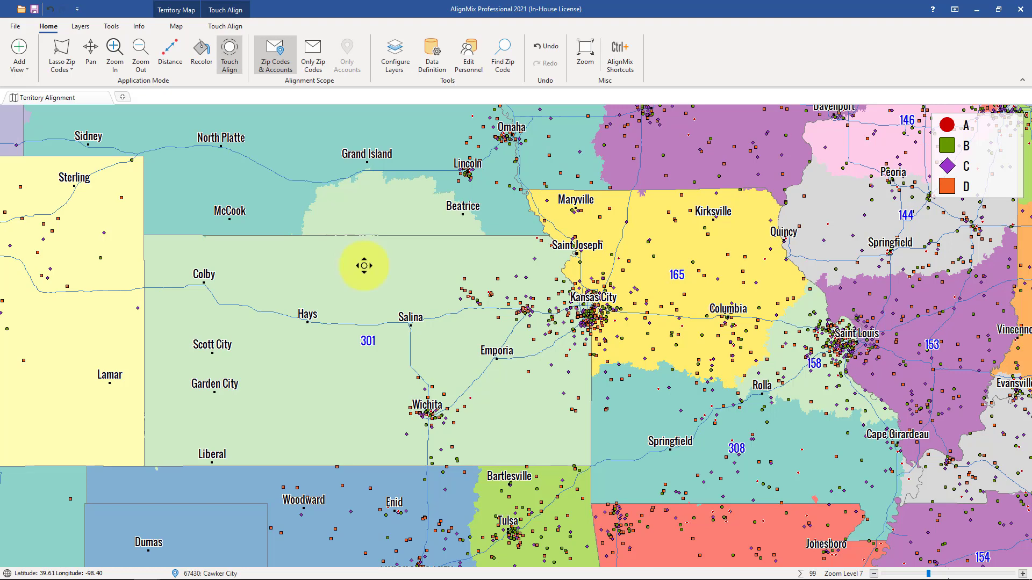
# Step: Pan the map across Missouri, Arkansas and Colorado with Touch Align active, and return to the full map extent
pyautogui.moveTo(760, 239)
pyautogui.mouseDown()
pyautogui.moveTo(720, 250)
pyautogui.moveTo(433, 248)
pyautogui.mouseUp()
pyautogui.moveTo(681, 418); pyautogui.dragTo(695, 224)
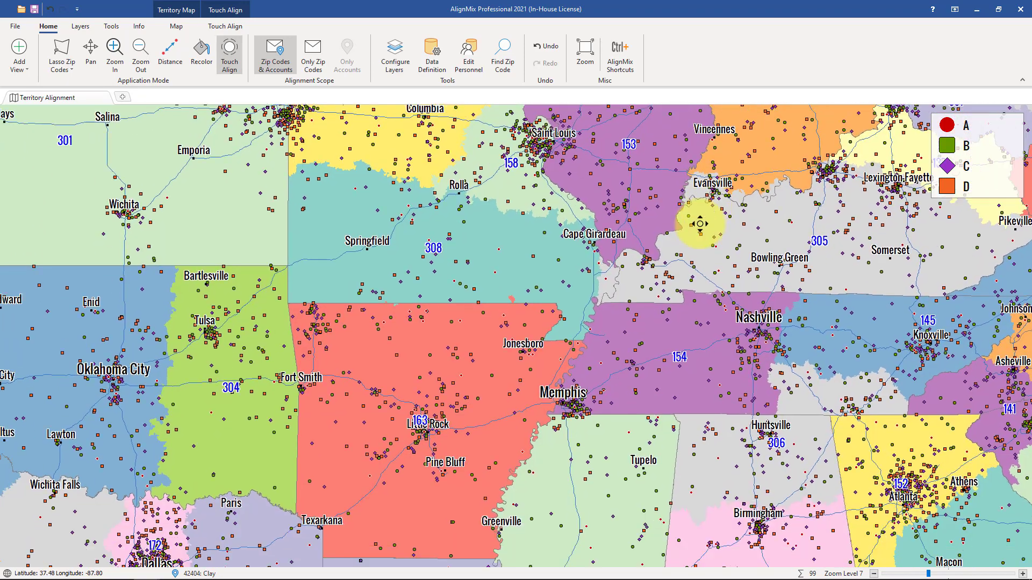
pyautogui.moveTo(444, 373); pyautogui.dragTo(811, 479)
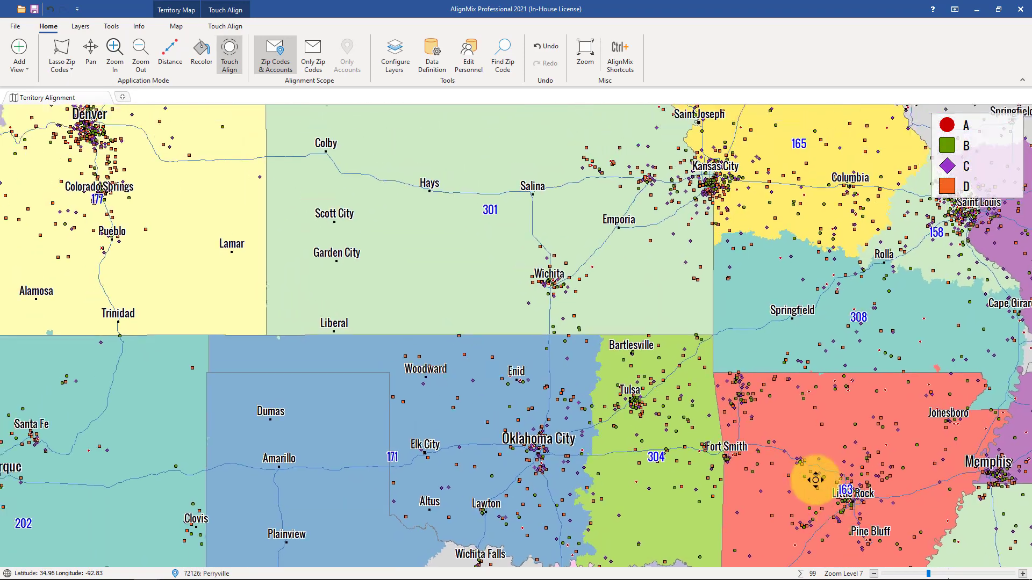
pyautogui.moveTo(368, 304); pyautogui.dragTo(786, 378)
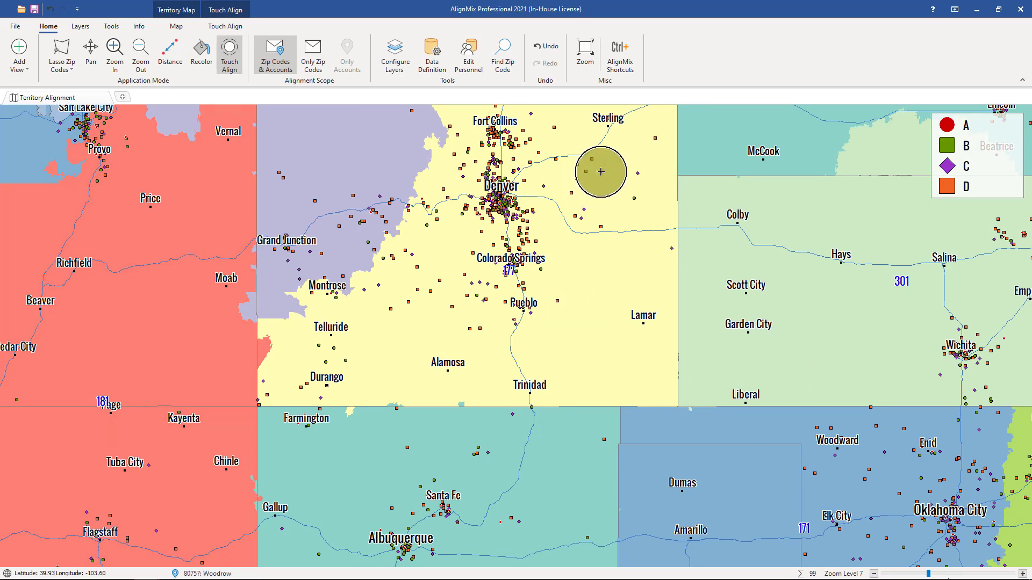
pyautogui.scroll(-1, 597, 171)
pyautogui.click(589, 64)
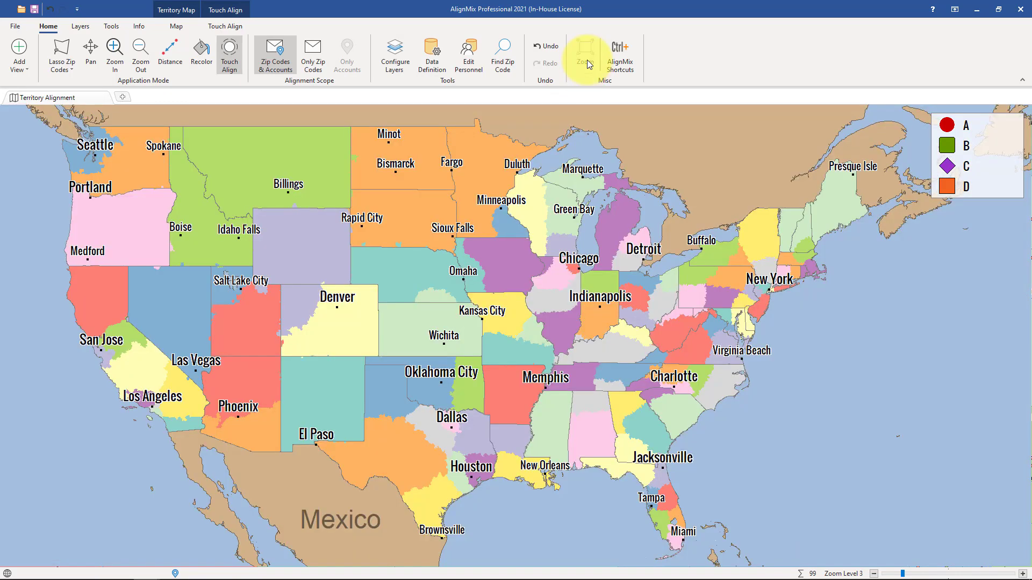
# Step: Zoom in twice near Casper with the Zoom In tool, and frame the area from Casper to Springfield, Missouri
pyautogui.click(119, 56)
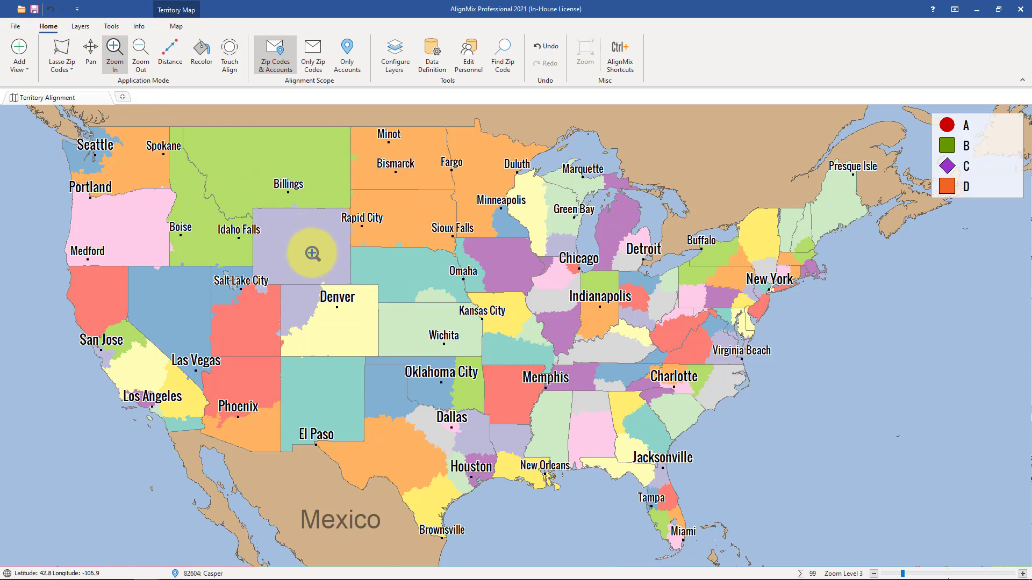
pyautogui.click(315, 258)
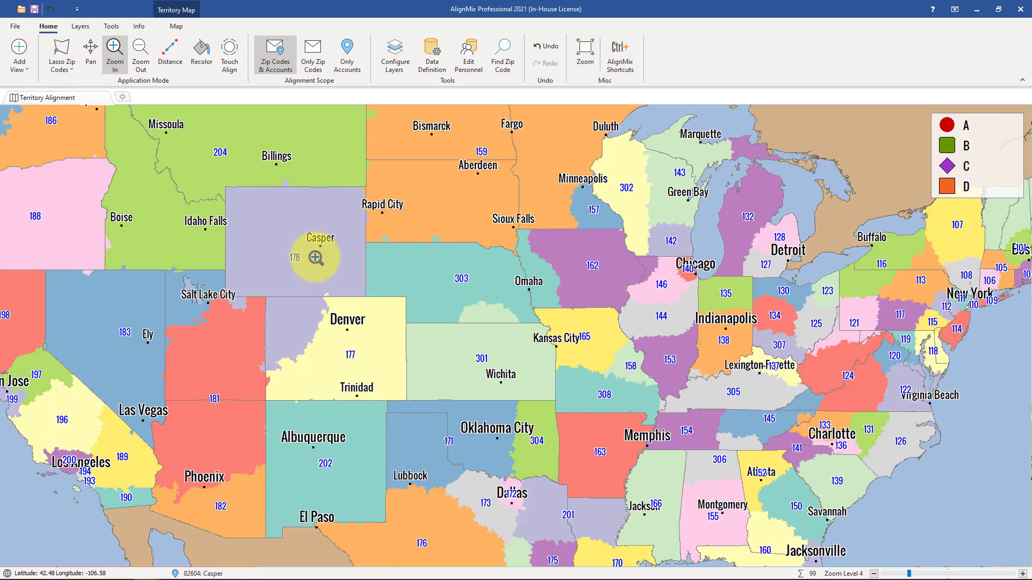
pyautogui.click(315, 258)
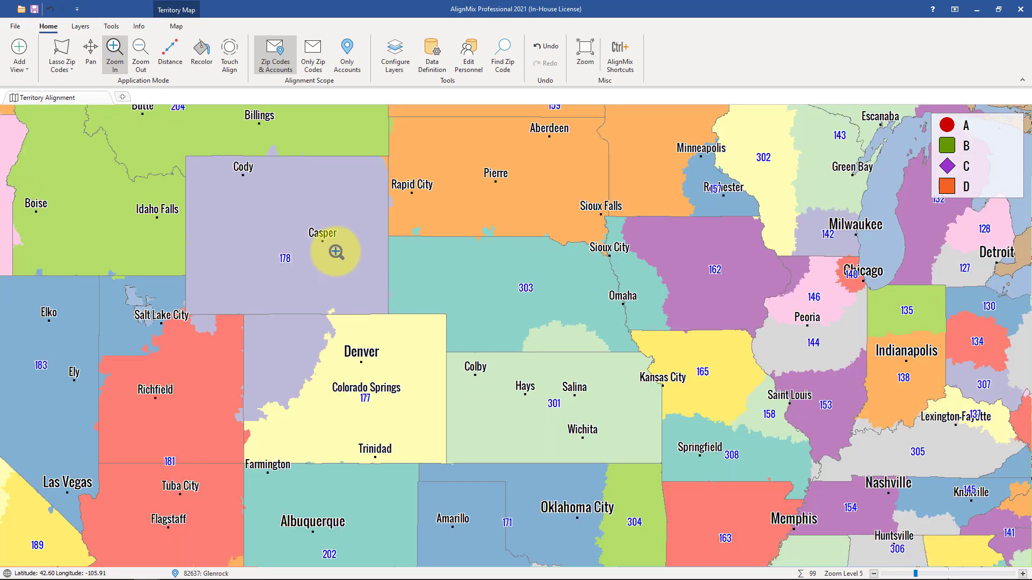
pyautogui.moveTo(333, 227); pyautogui.dragTo(745, 482)
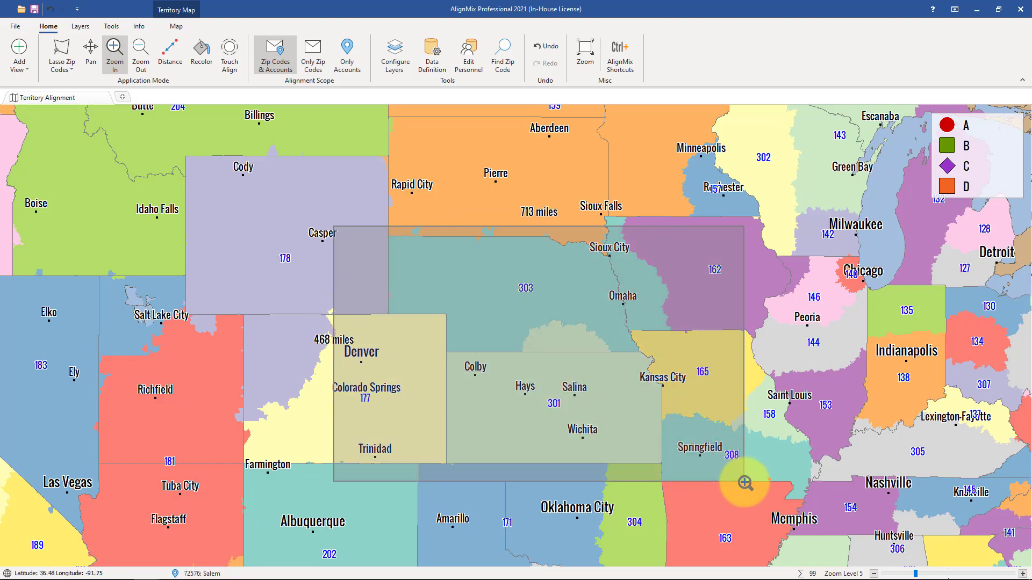
pyautogui.moveTo(745, 483); pyautogui.dragTo(745, 483)
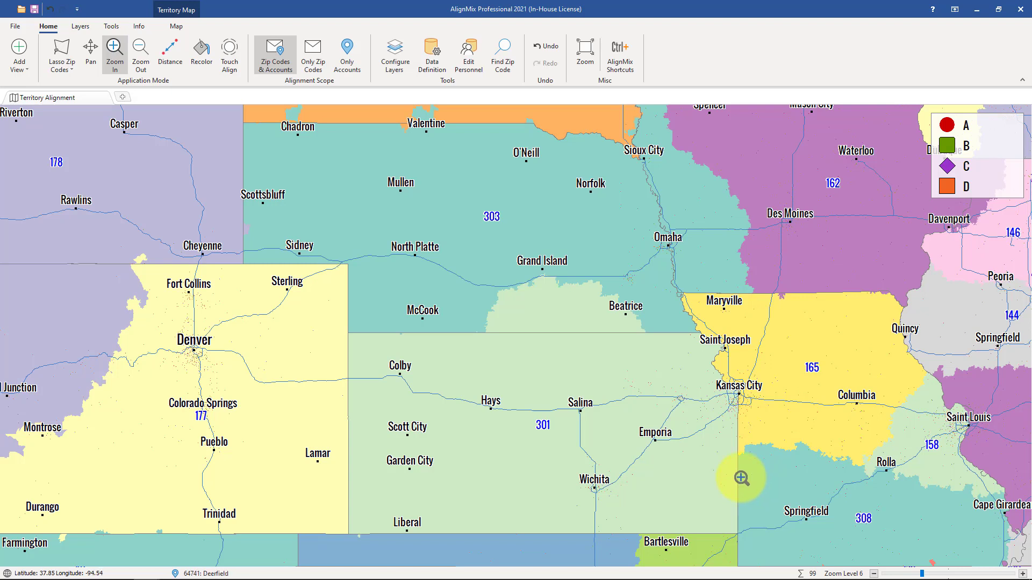
# Step: Zoom out two levels around northern Kansas with the Zoom Out tool
pyautogui.click(138, 53)
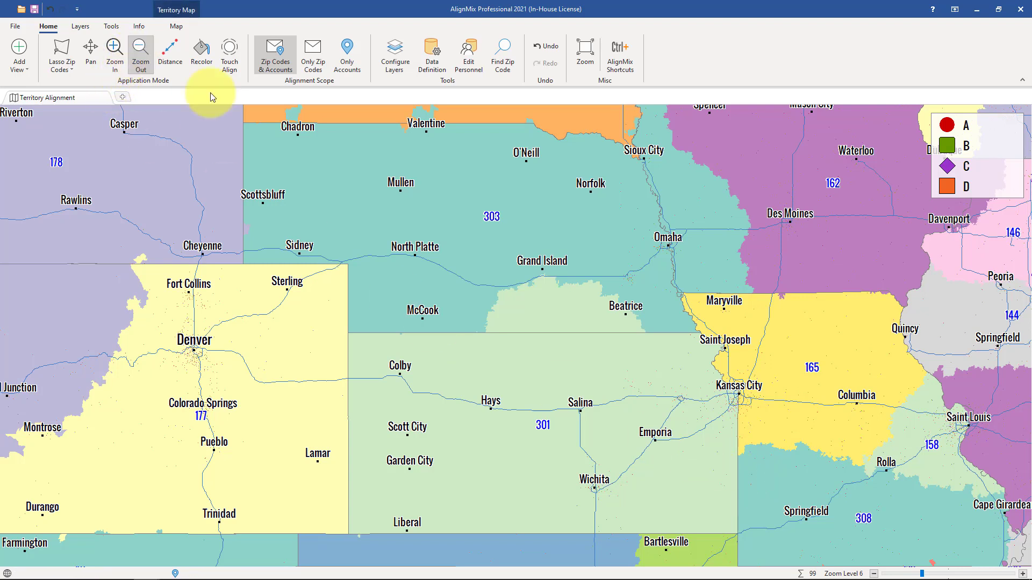
pyautogui.click(474, 357)
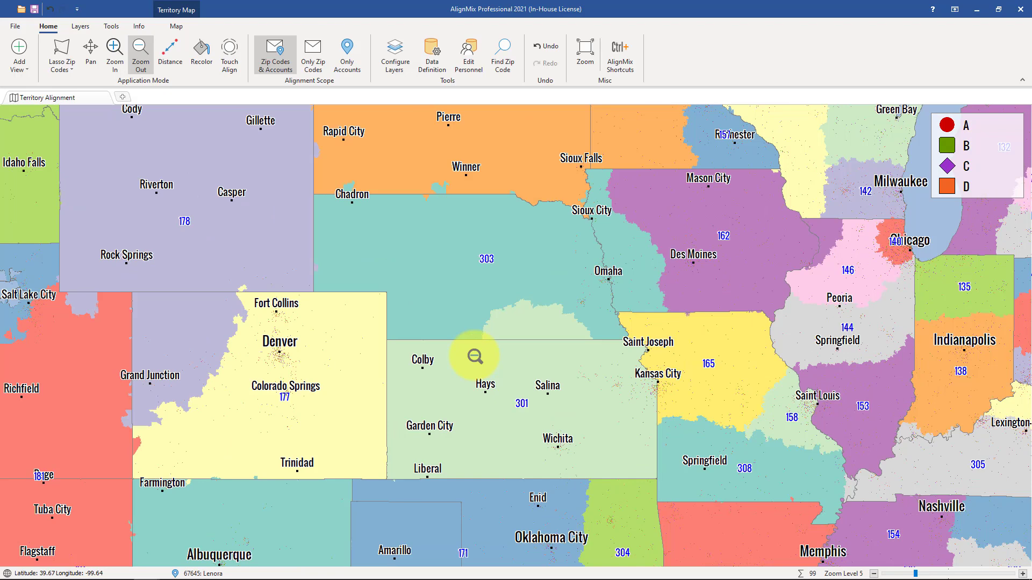
pyautogui.click(474, 356)
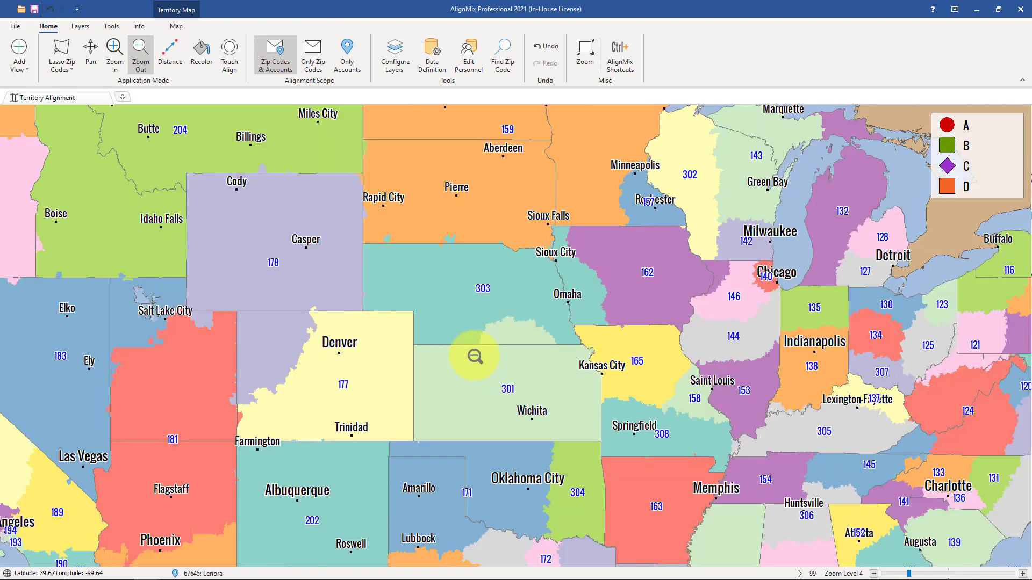
# Step: Measure the distance from southeastern Wyoming to the area just south of Omaha
pyautogui.click(171, 61)
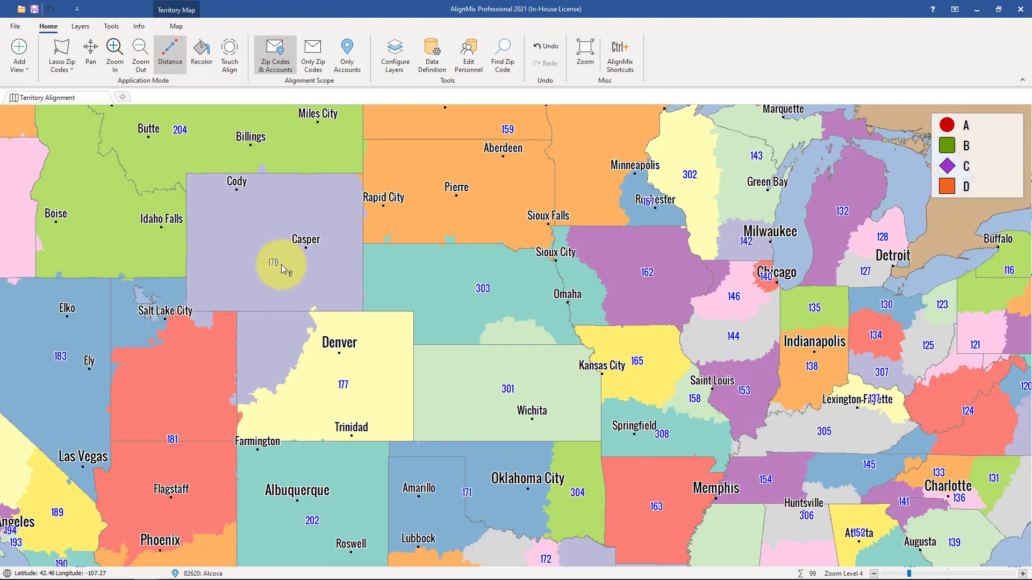
pyautogui.moveTo(328, 284); pyautogui.dragTo(570, 320)
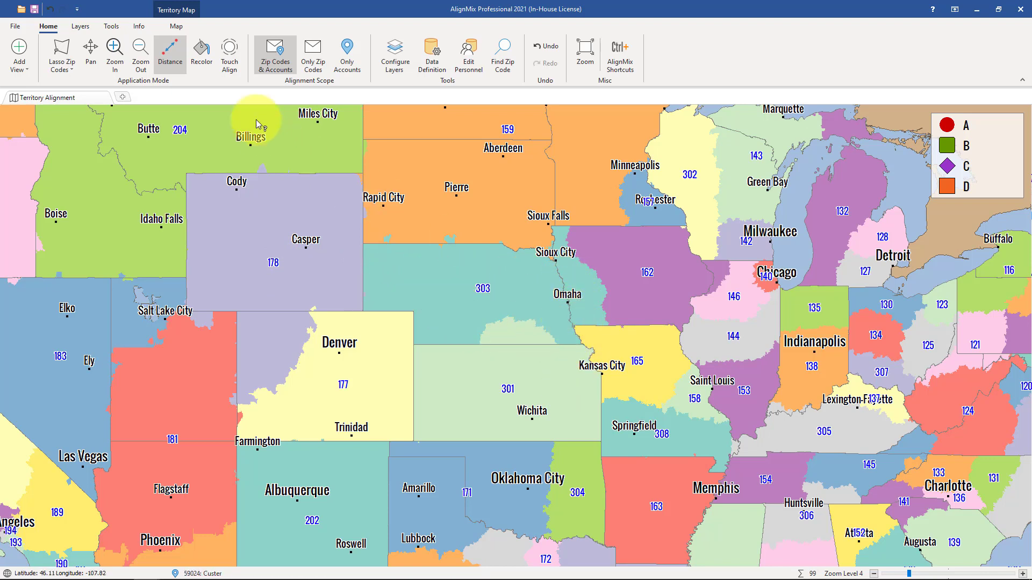
# Step: Recolor territory 303 blue and territory 301 teal with the Recolor tool
pyautogui.click(202, 56)
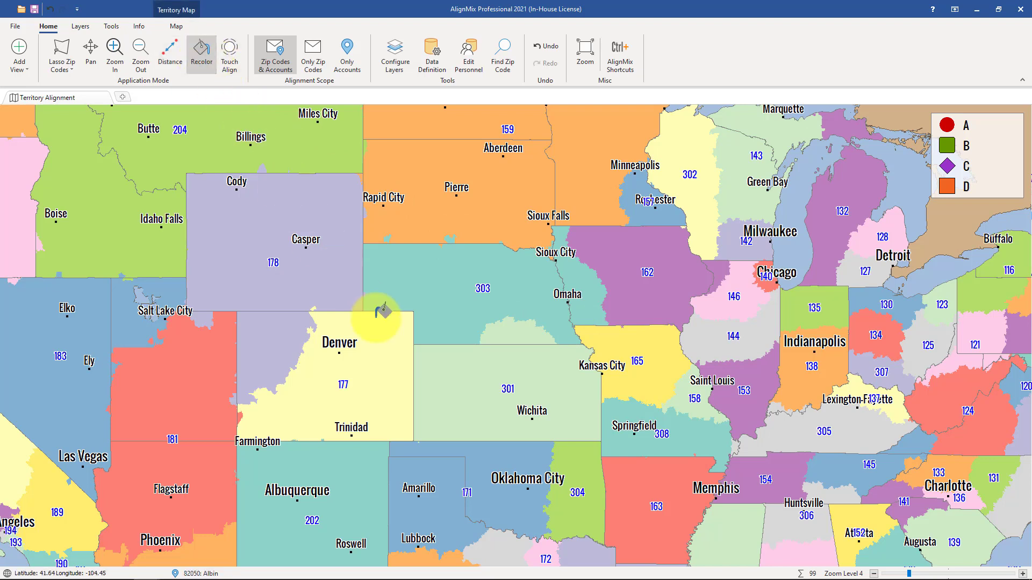
pyautogui.click(441, 308)
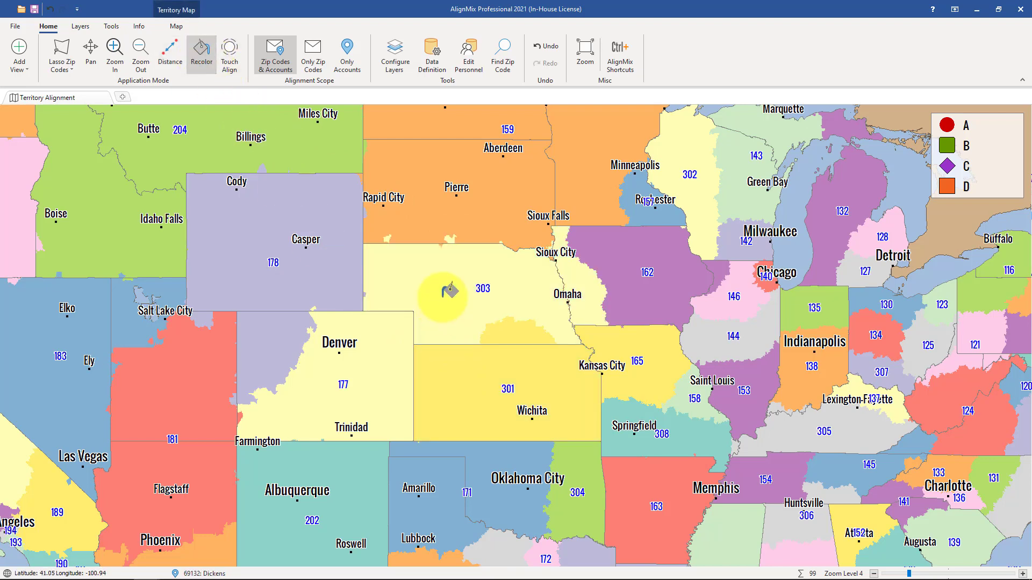
pyautogui.click(443, 299)
pyautogui.click(476, 373)
pyautogui.click(463, 302)
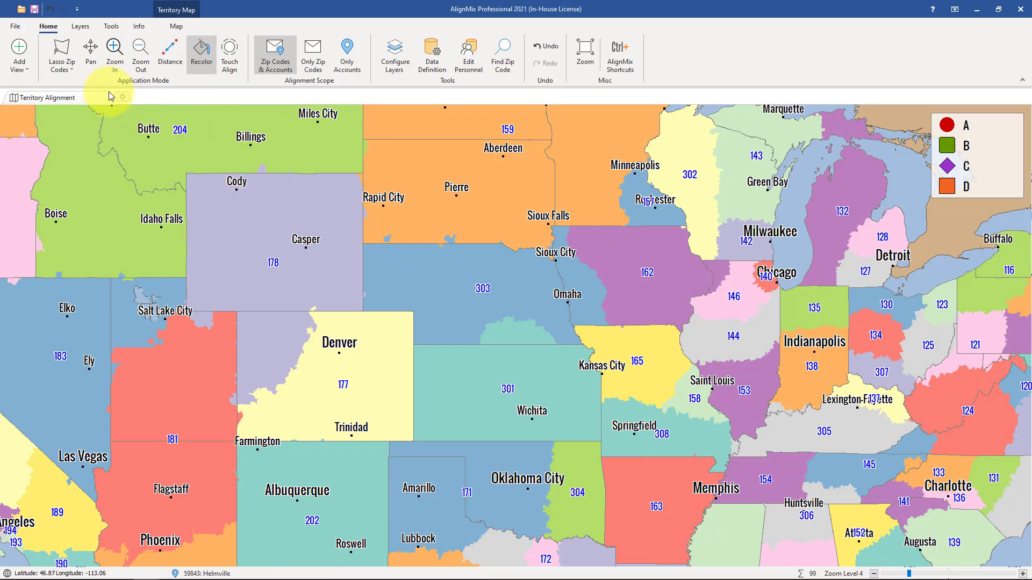
# Step: Switch to Pan mode and cycle territory 303's color to light green without leaving that mode
pyautogui.click(90, 59)
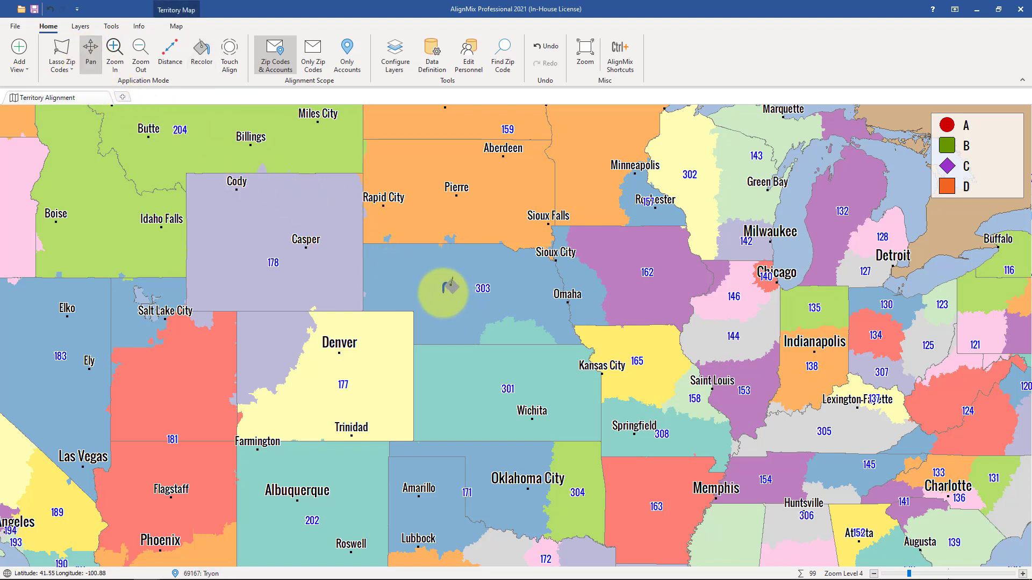
pyautogui.click(457, 286)
pyautogui.click(457, 286)
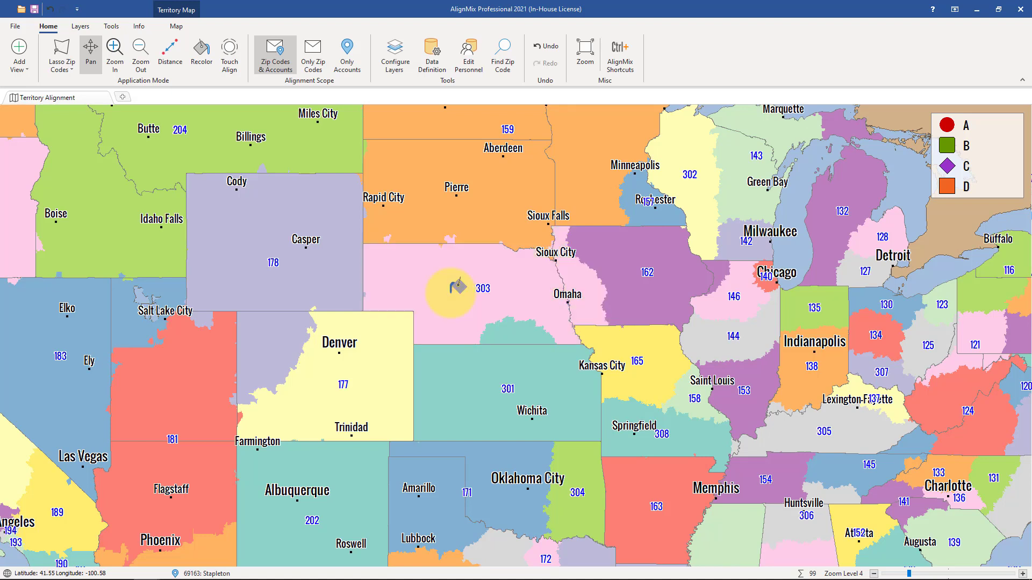
pyautogui.click(457, 286)
pyautogui.click(457, 286)
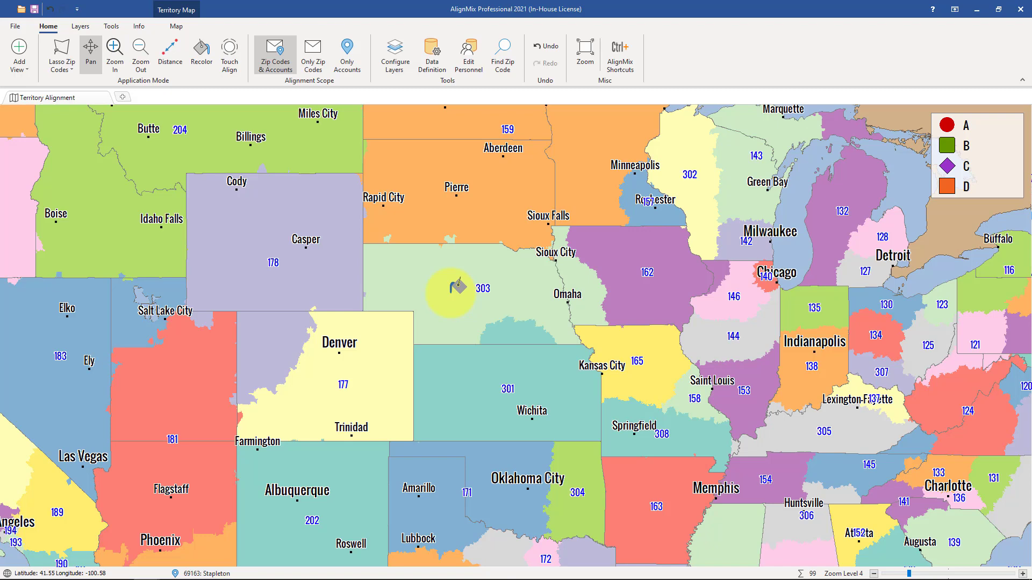
# Step: Try the Stained Glass and Autumn map color schemes, and apply Cozmix Pastels to the territory map
pyautogui.click(174, 27)
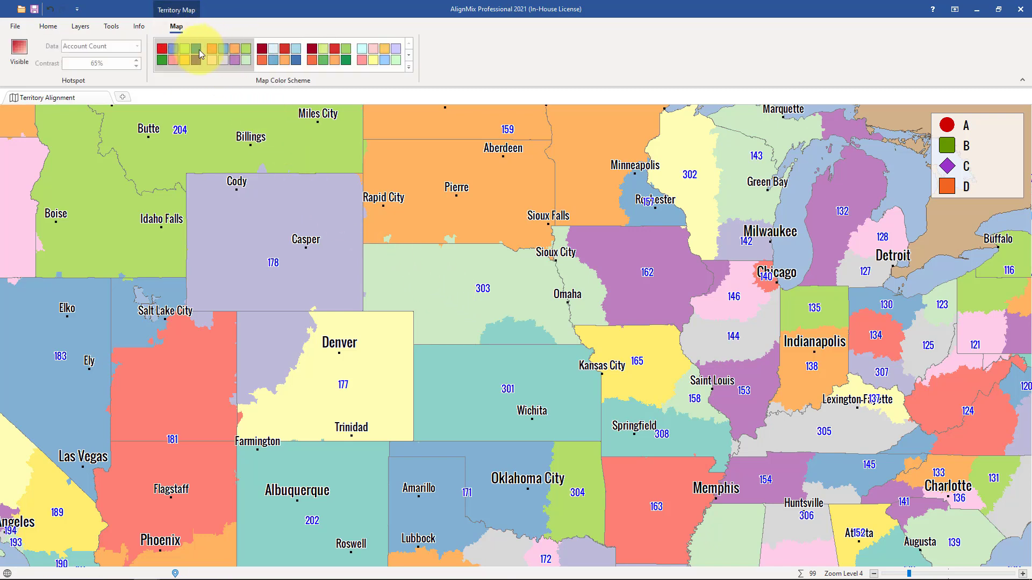
pyautogui.click(253, 59)
pyautogui.click(279, 54)
pyautogui.click(329, 54)
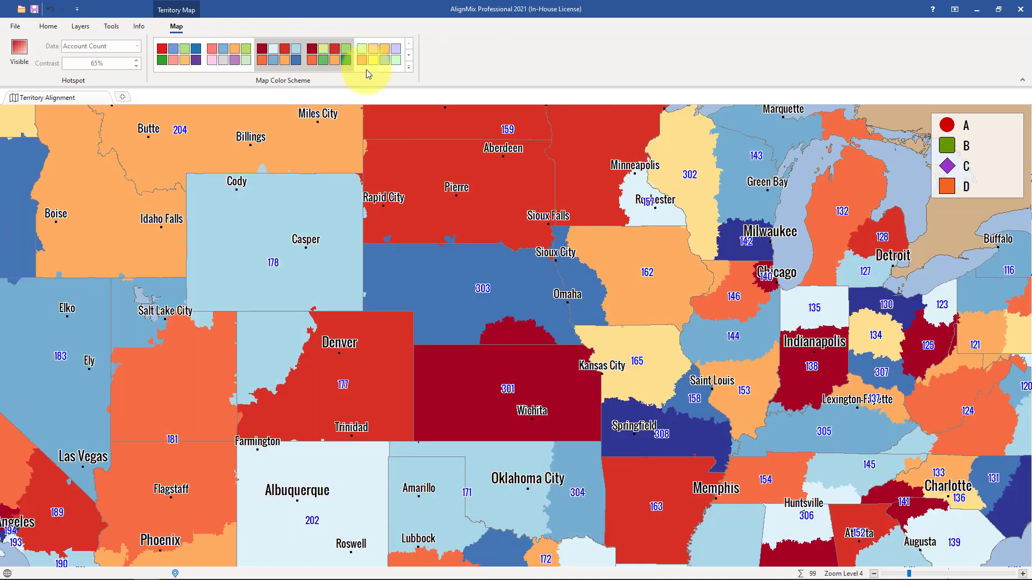
pyautogui.click(409, 68)
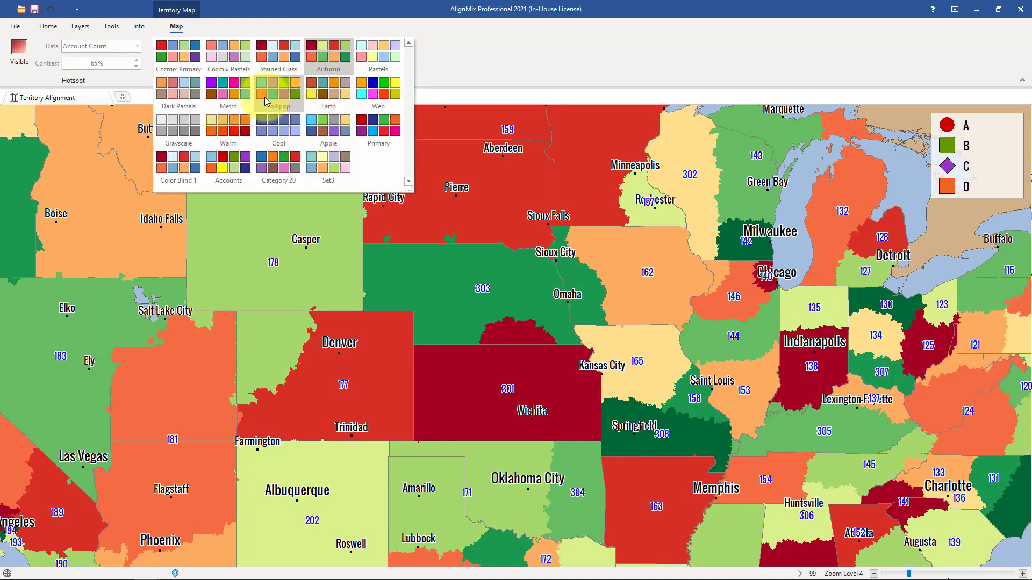
pyautogui.click(249, 88)
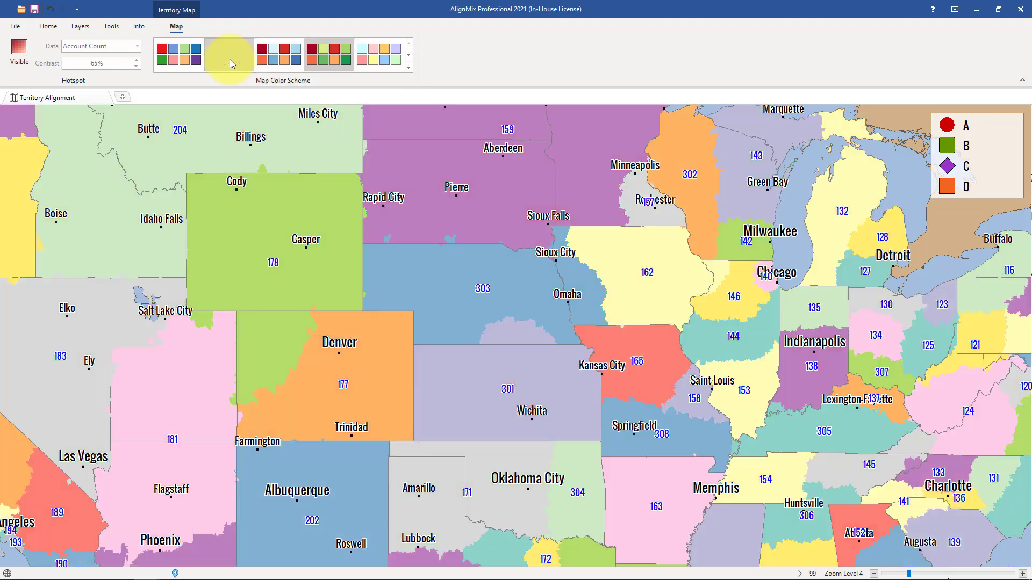
pyautogui.click(48, 25)
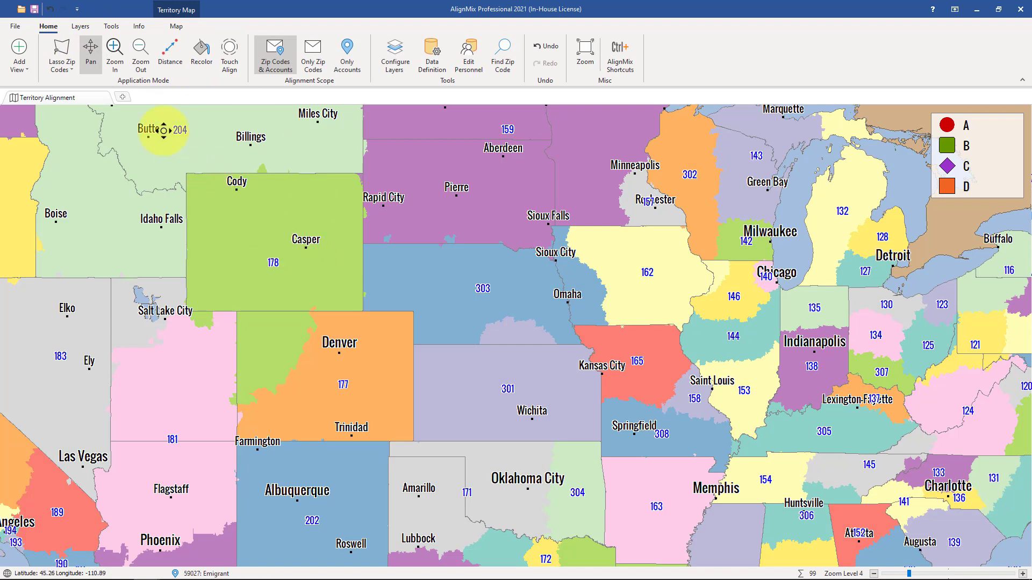
# Step: Switch the accounts layer off and back on for the territory map
pyautogui.click(80, 28)
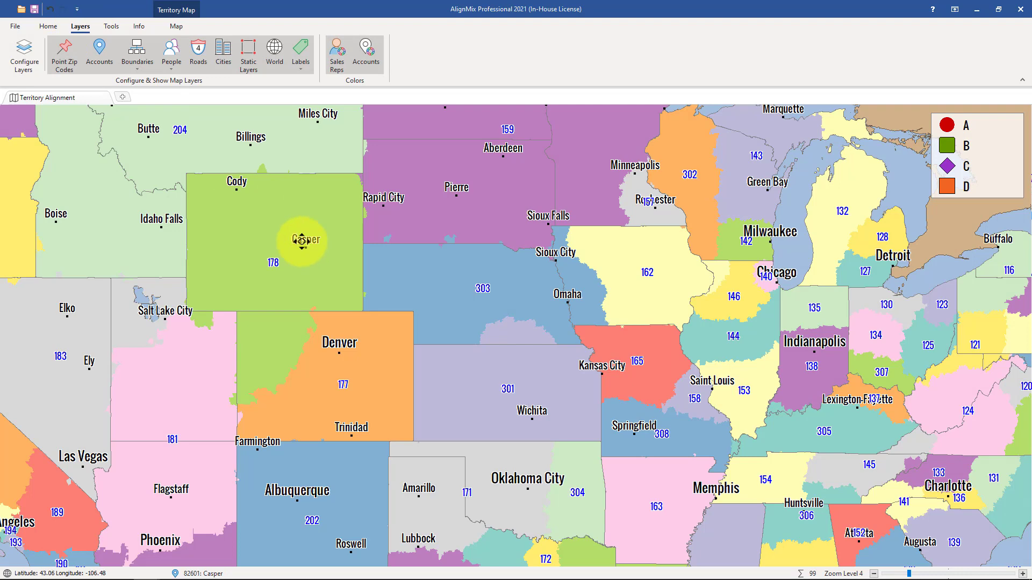
pyautogui.scroll(1, 585, 407)
pyautogui.scroll(1, 584, 407)
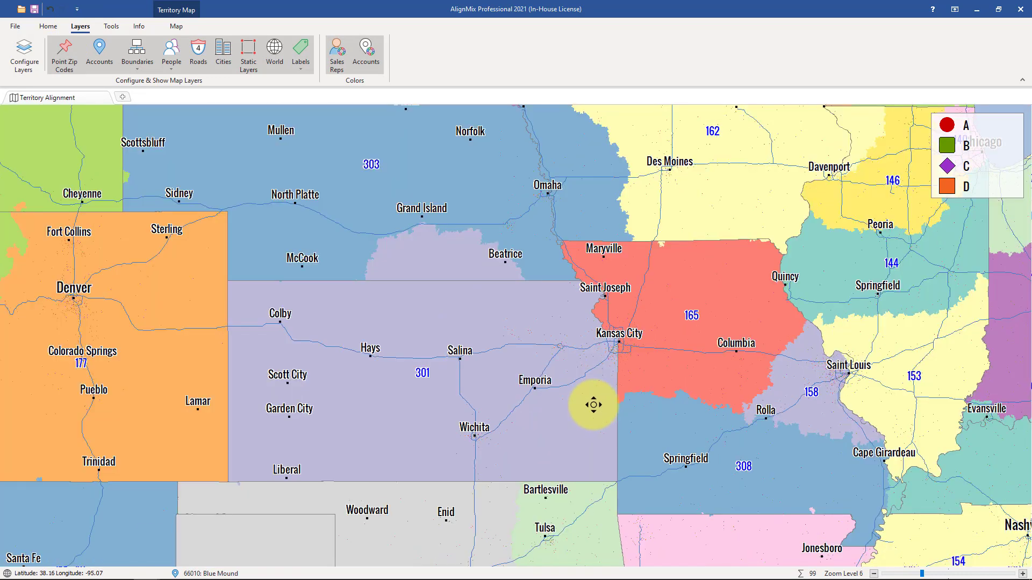
pyautogui.click(103, 54)
pyautogui.click(101, 54)
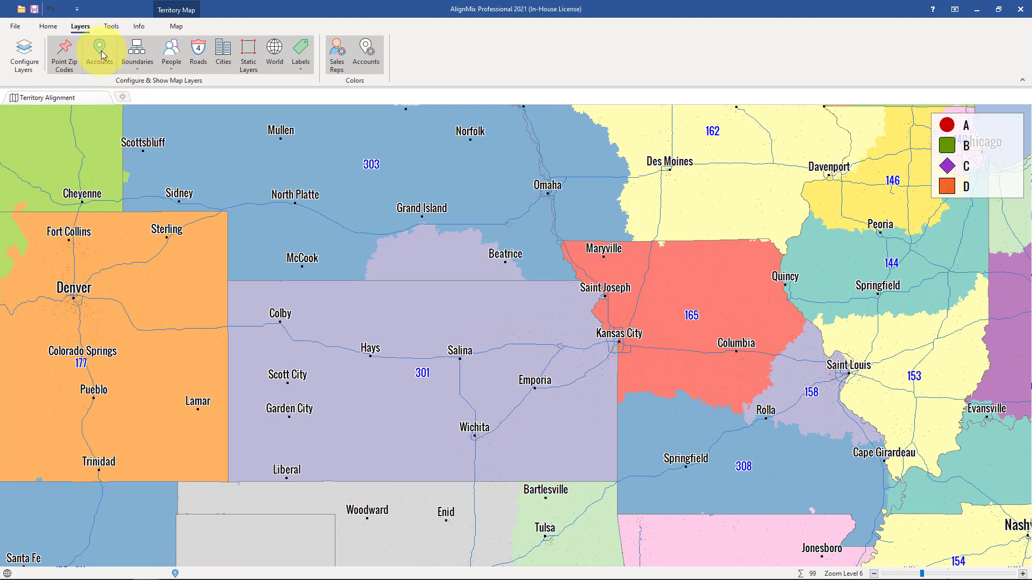
# Step: Show the district boundaries on the map and open the list of people layers
pyautogui.click(139, 69)
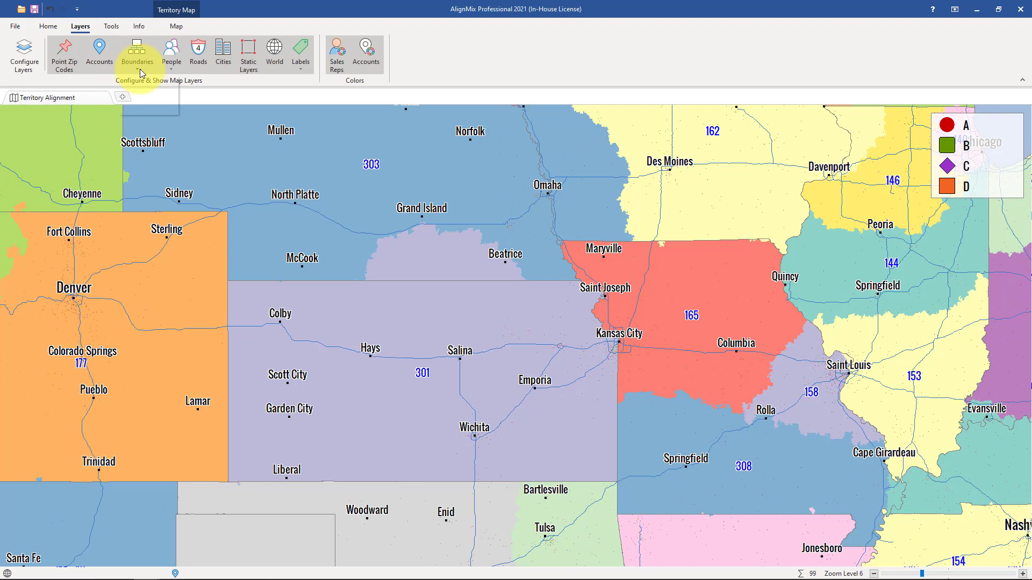
pyautogui.click(145, 95)
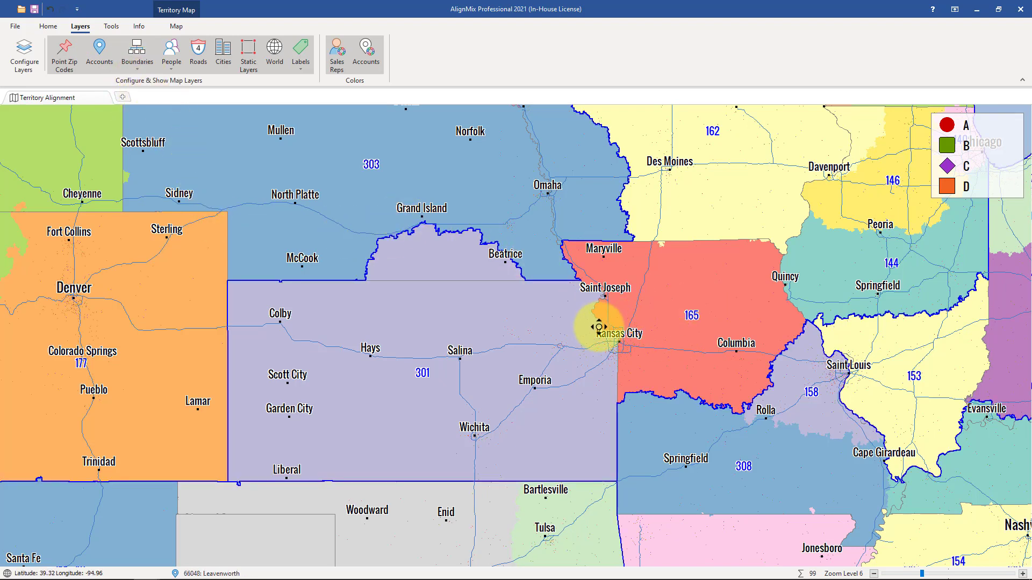
pyautogui.click(173, 67)
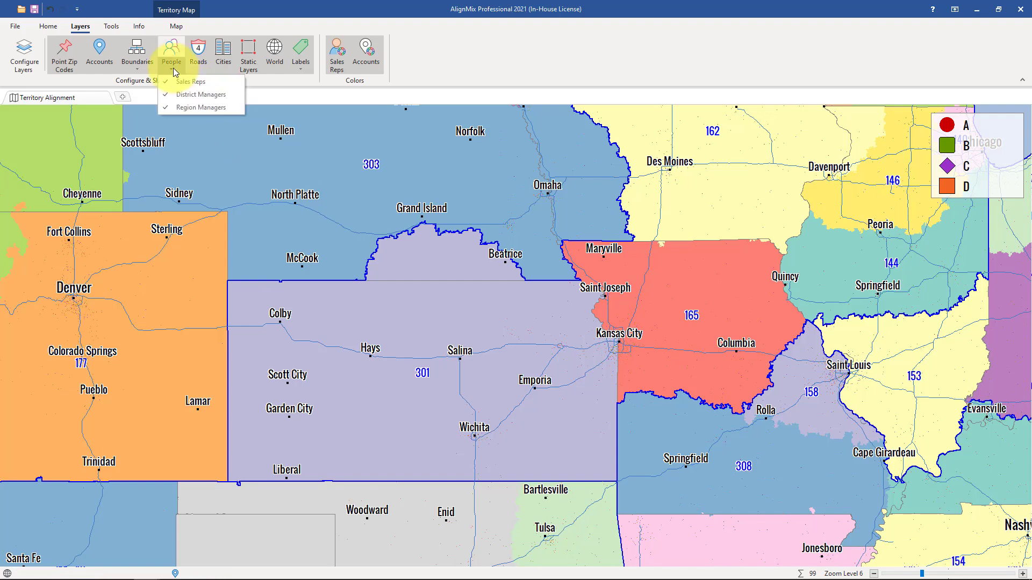
# Step: Switch the roads layer and the map labels off and back on
pyautogui.click(203, 55)
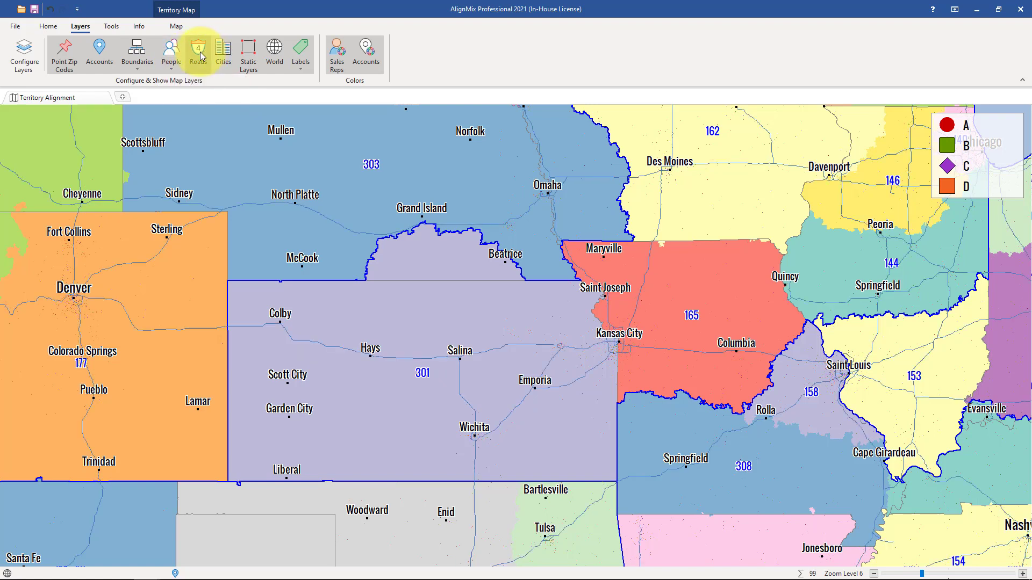
pyautogui.click(201, 56)
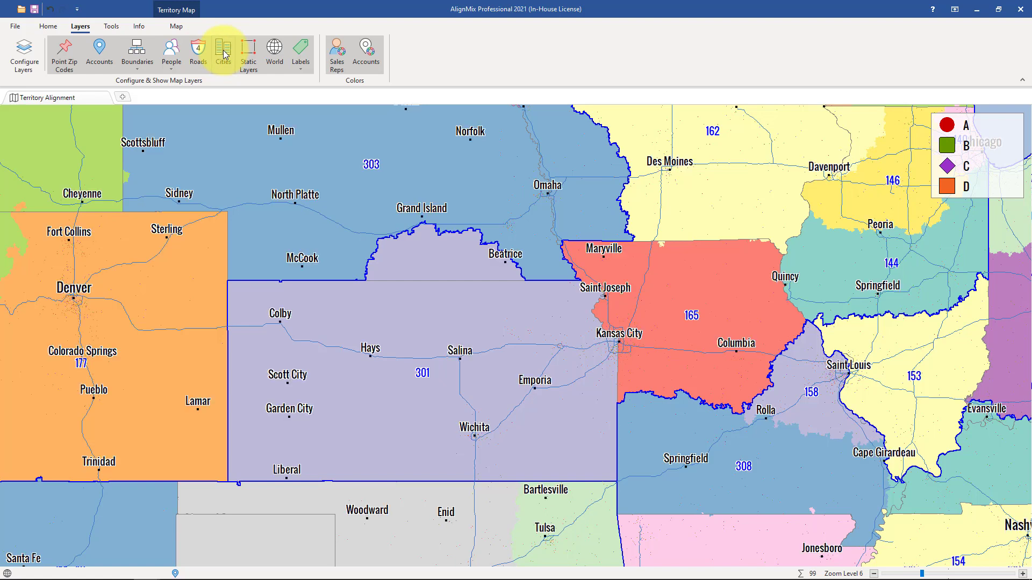
pyautogui.click(306, 53)
pyautogui.click(308, 54)
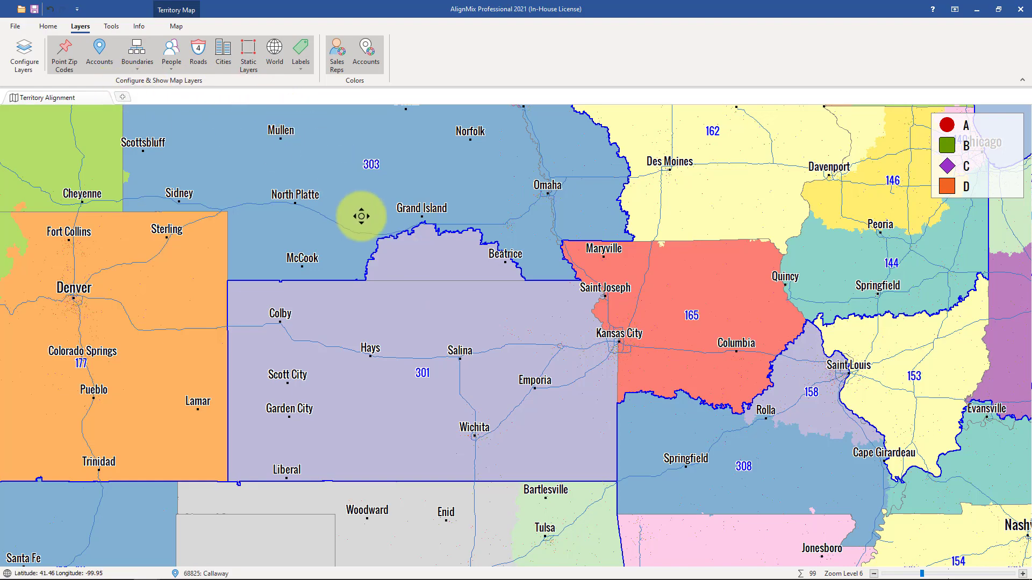
# Step: Turn the account symbol colors off and back on around Kansas City
pyautogui.scroll(1, 630, 347)
pyautogui.scroll(5, 630, 347)
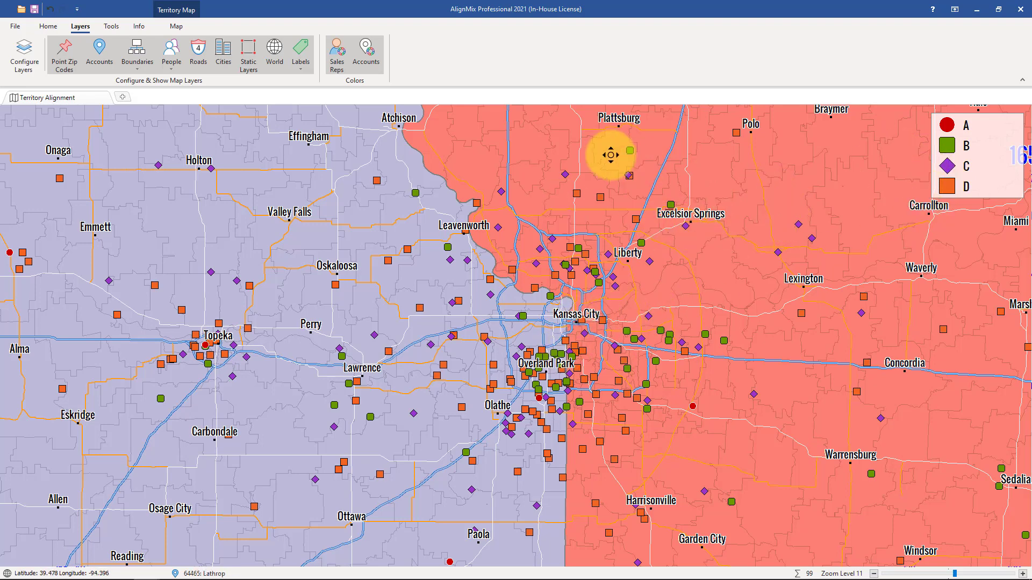
pyautogui.click(375, 53)
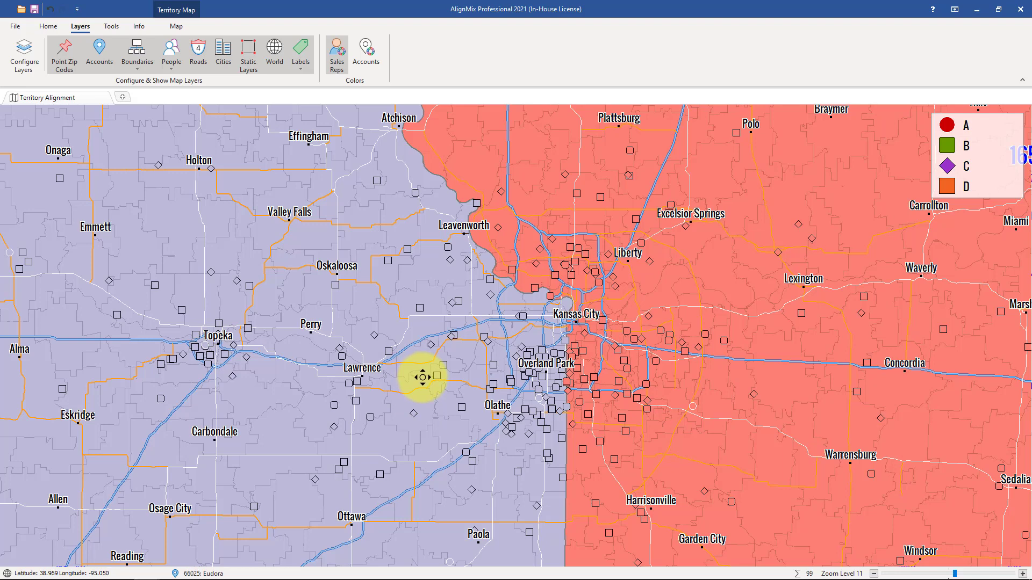
pyautogui.click(380, 55)
# Step: Zoom the map to the full extent of territory 165
pyautogui.scroll(-1, 461, 312)
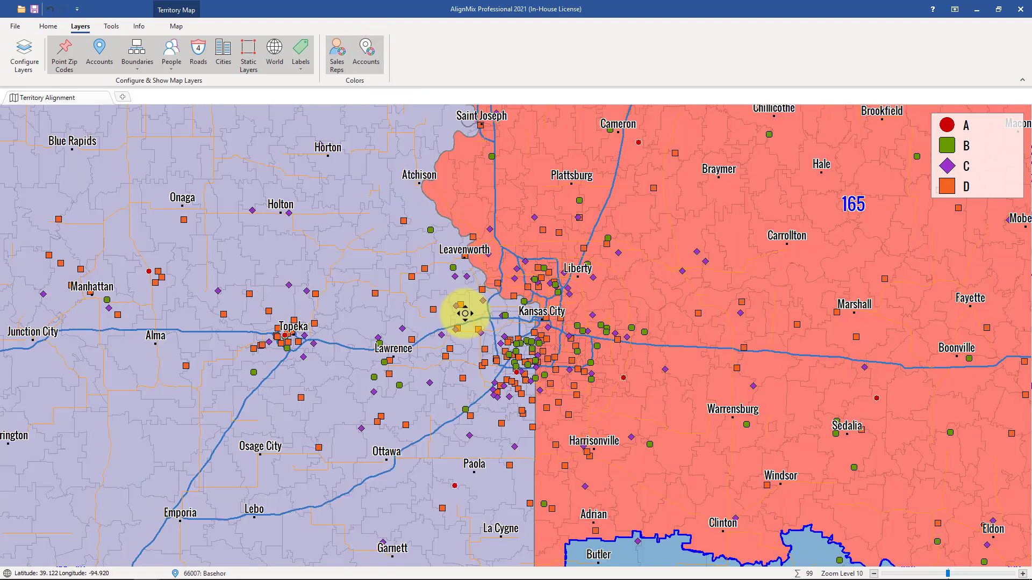
pyautogui.scroll(-3, 465, 316)
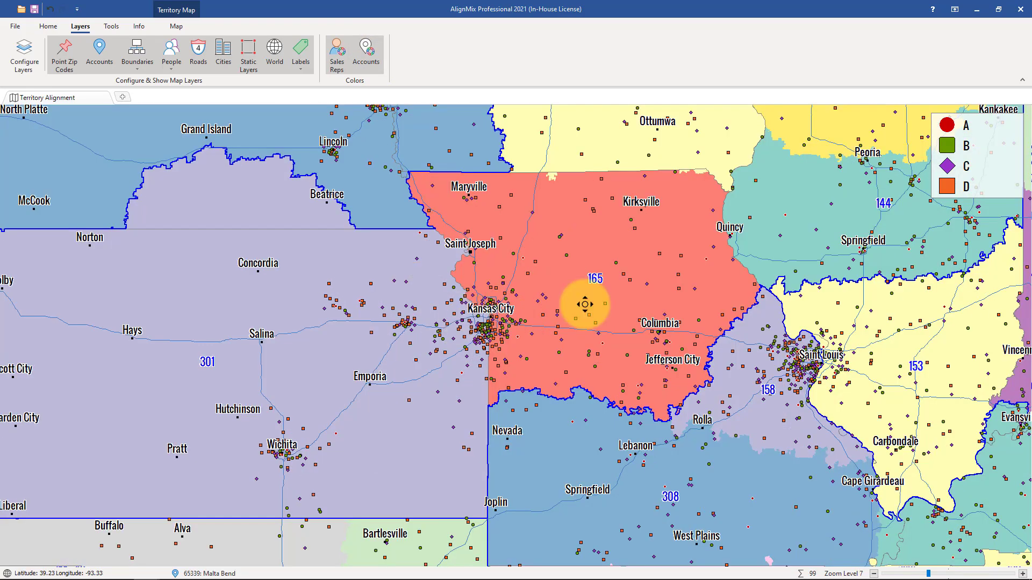
pyautogui.click(585, 304)
pyautogui.rightClick(585, 304)
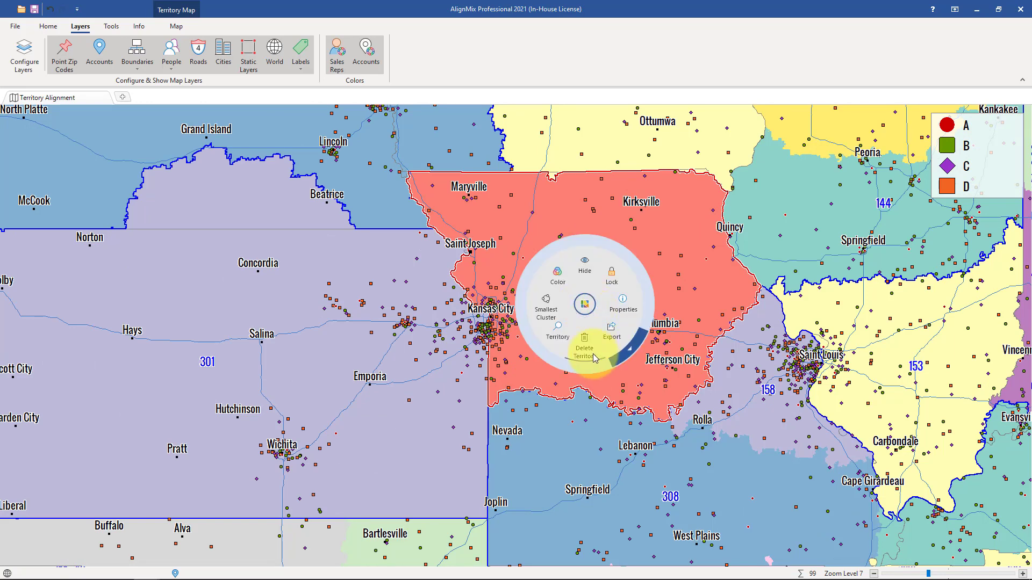
pyautogui.click(558, 329)
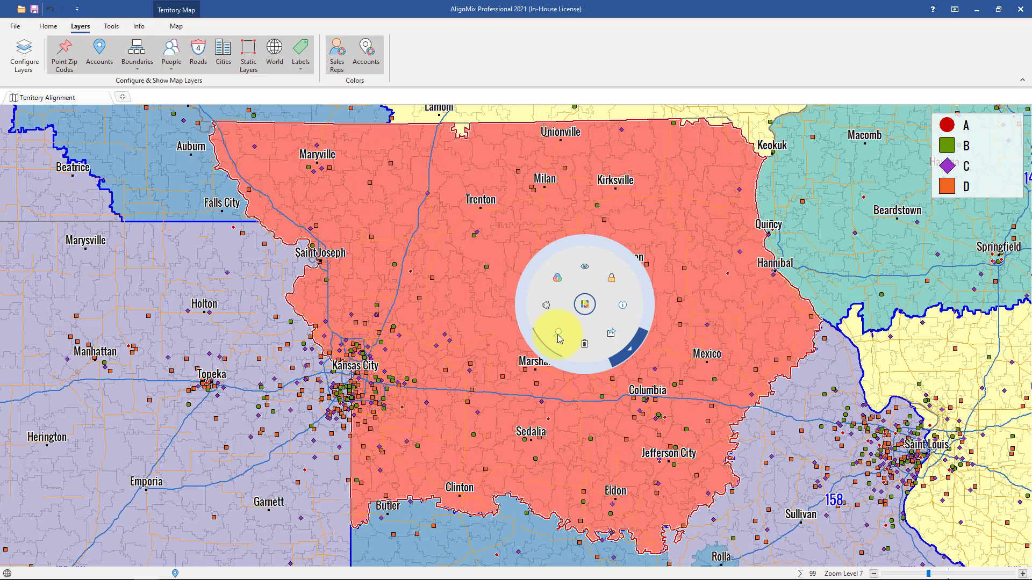
# Step: Open the color choices for territory 165 and close them without choosing a color
pyautogui.click(512, 344)
pyautogui.click(520, 324)
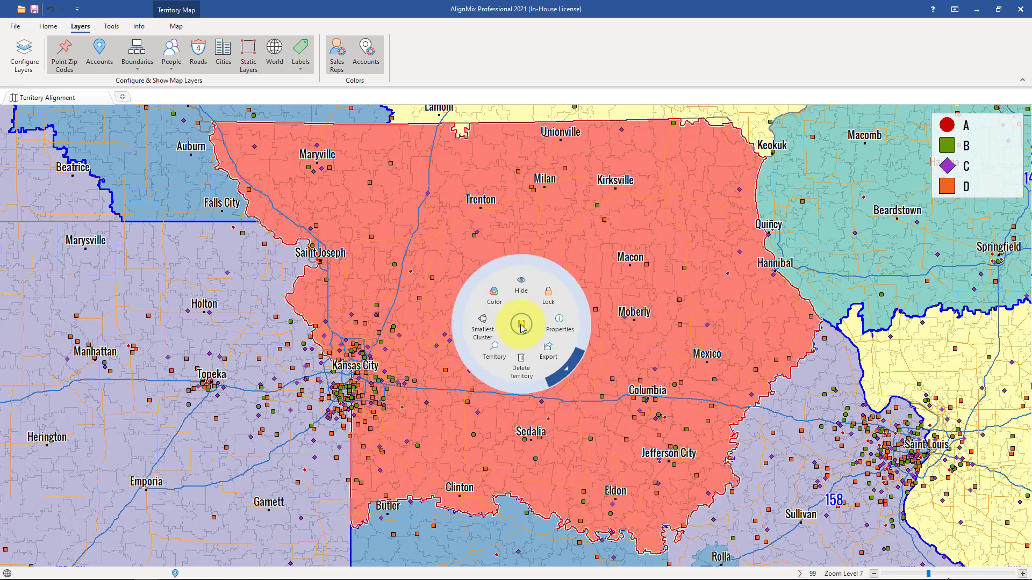
pyautogui.click(489, 292)
pyautogui.click(651, 390)
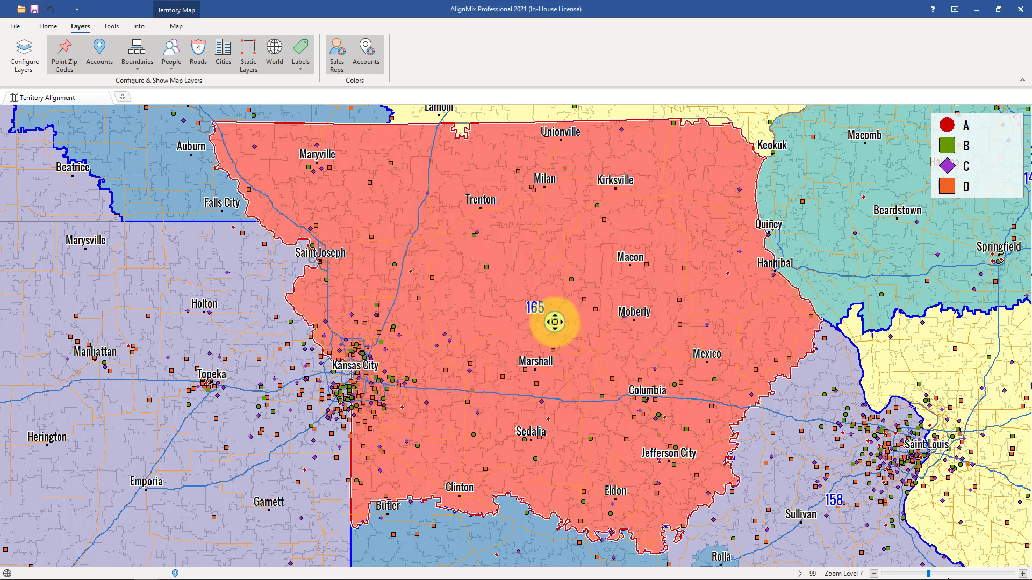
# Step: Hide territory 165 and show it again
pyautogui.click(555, 323)
pyautogui.click(554, 280)
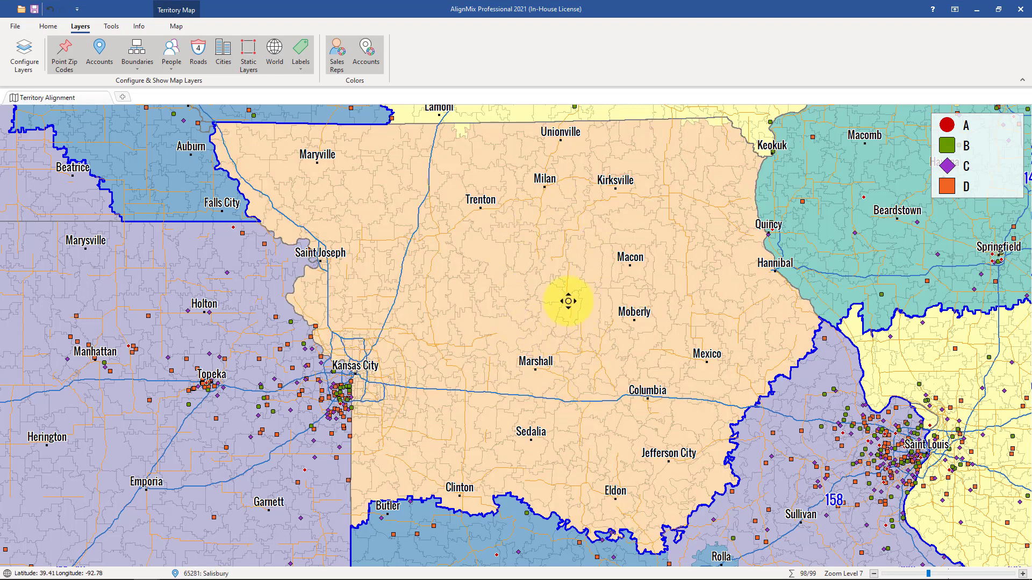
pyautogui.click(534, 326)
pyautogui.click(532, 307)
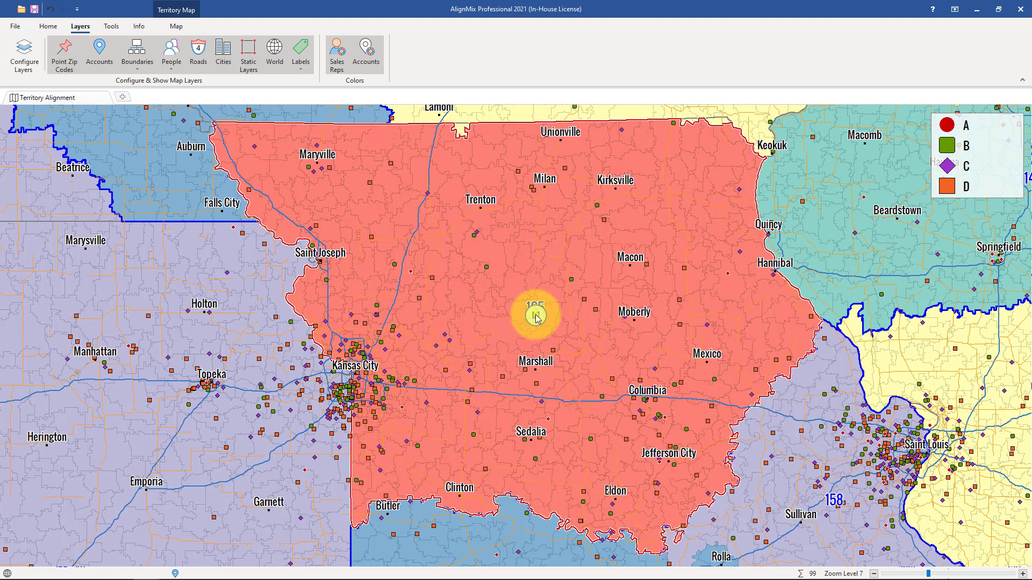
# Step: Lock territory 165 against changes and unlock it again
pyautogui.click(536, 317)
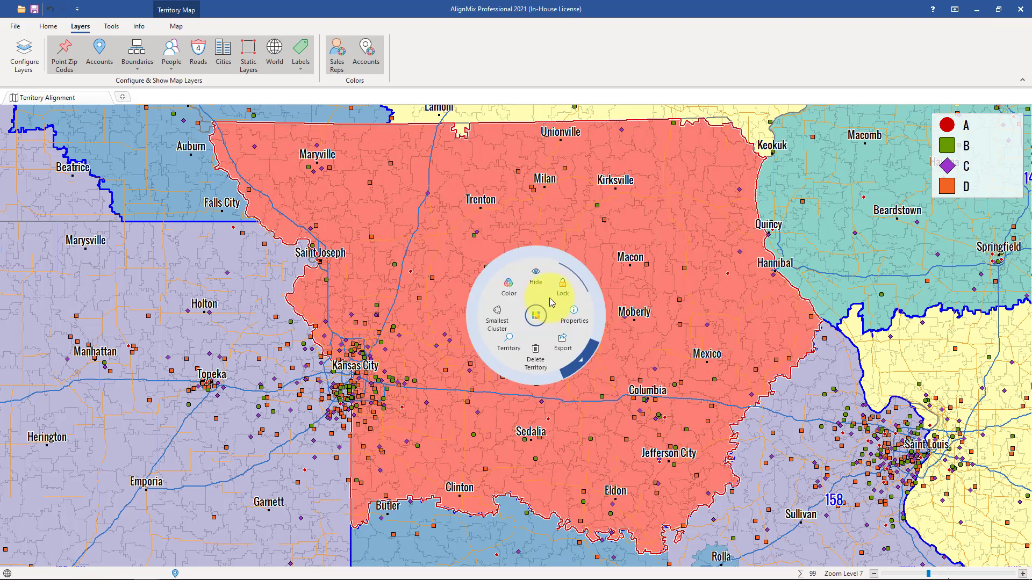
pyautogui.click(563, 292)
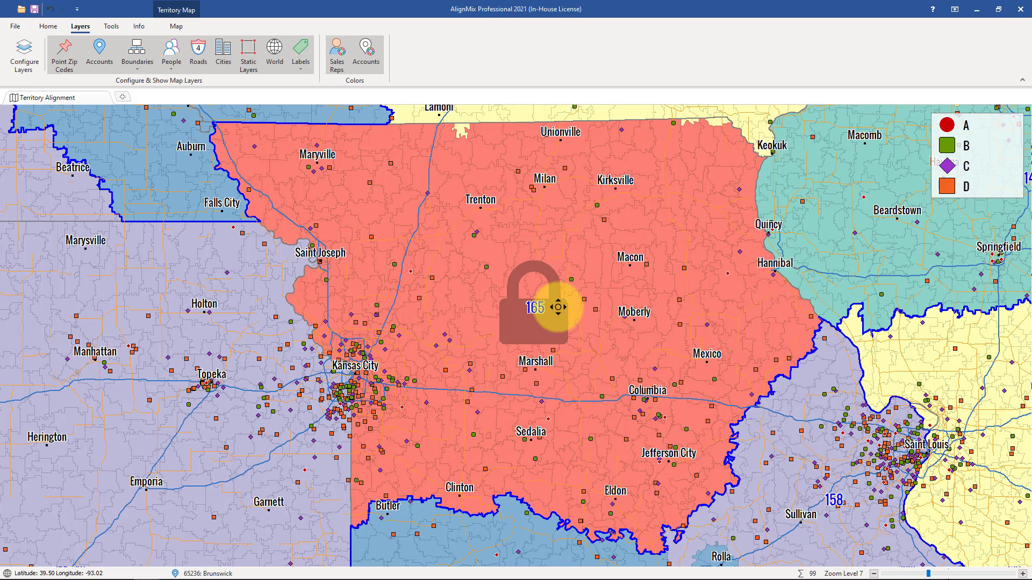
pyautogui.click(547, 340)
pyautogui.click(573, 314)
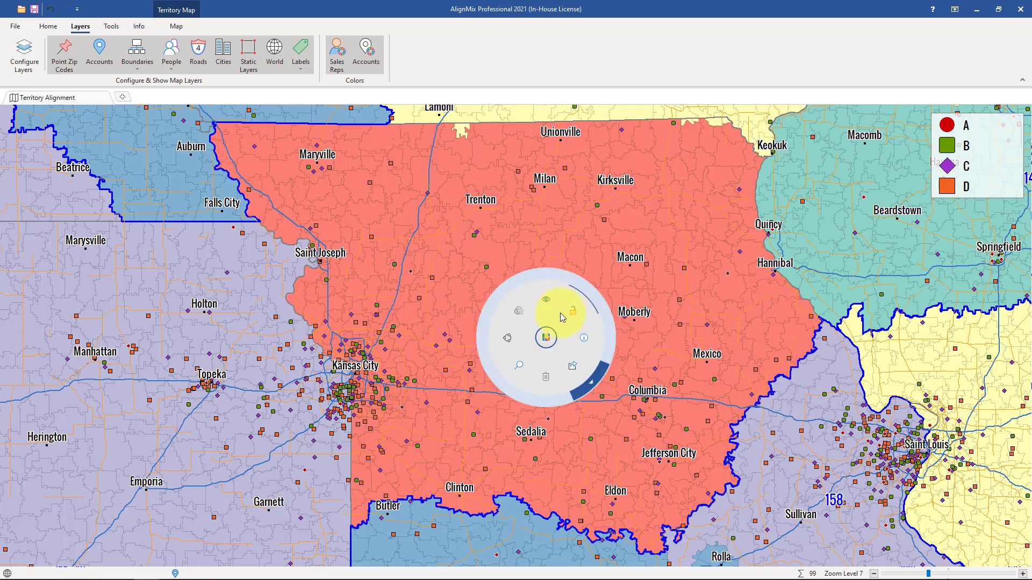
# Step: Open the properties of territory 165 and examine its sales rep choices and the form for adding a person
pyautogui.click(538, 321)
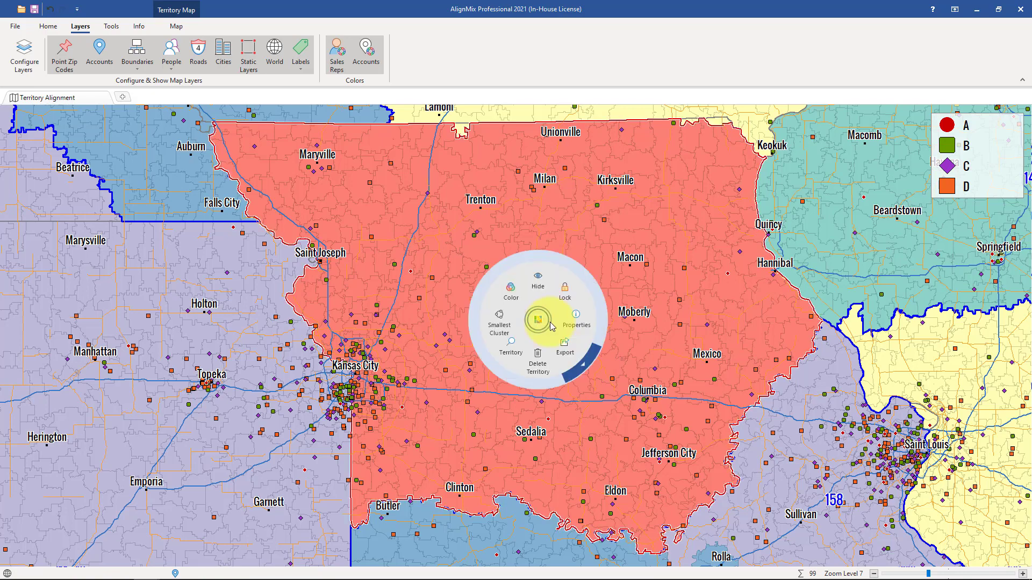
pyautogui.click(578, 322)
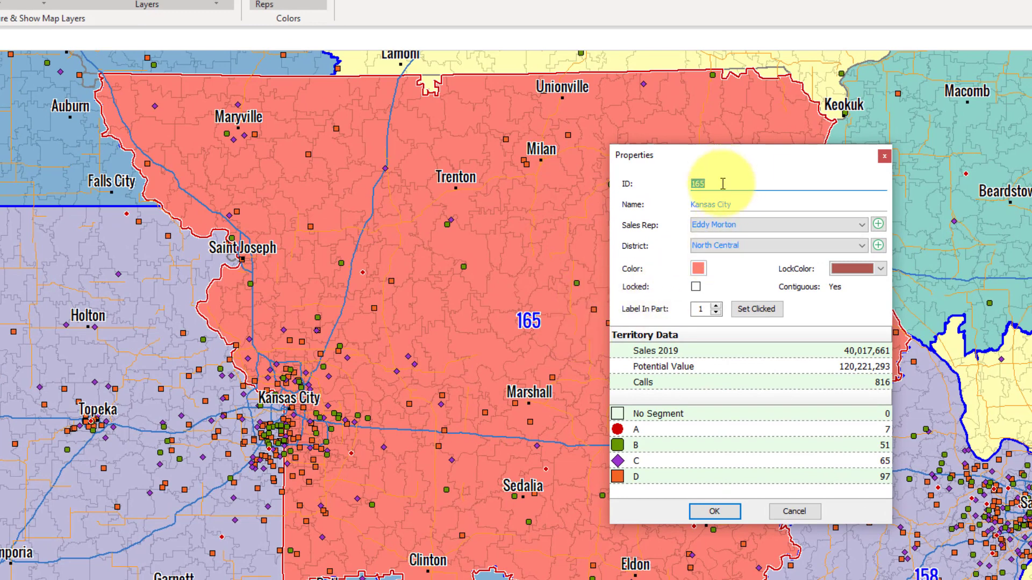
pyautogui.click(754, 203)
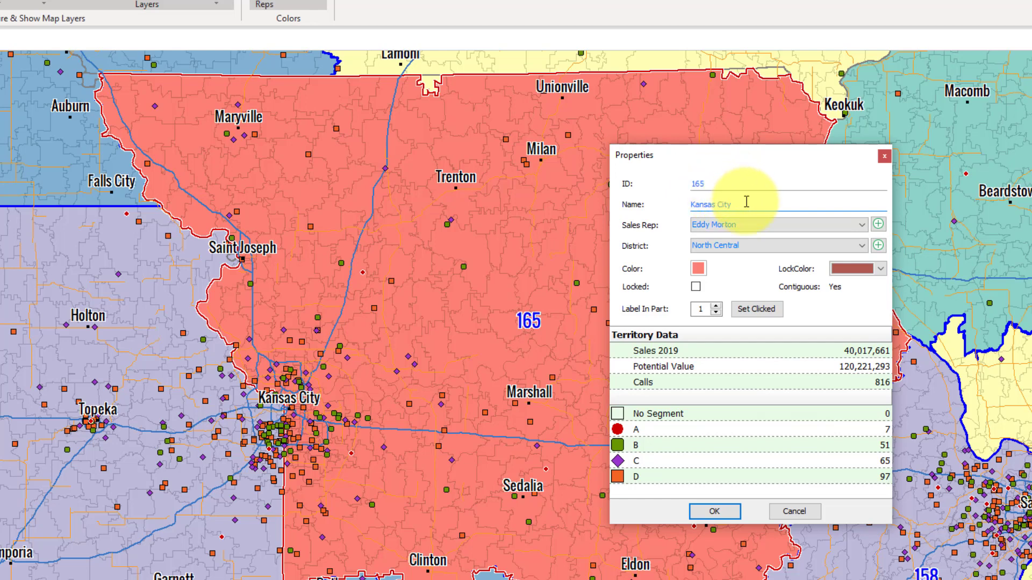
pyautogui.click(742, 224)
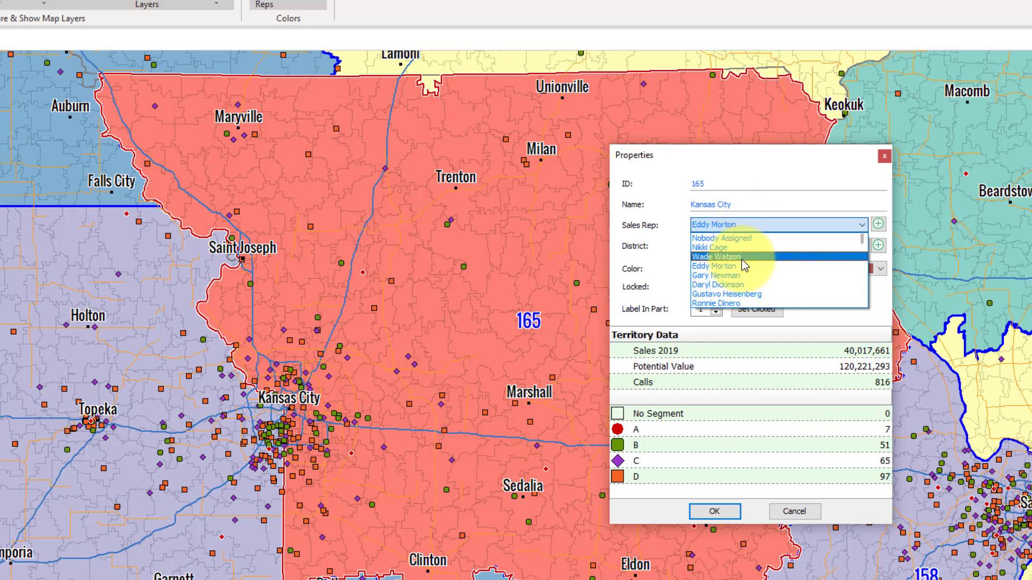
pyautogui.click(685, 246)
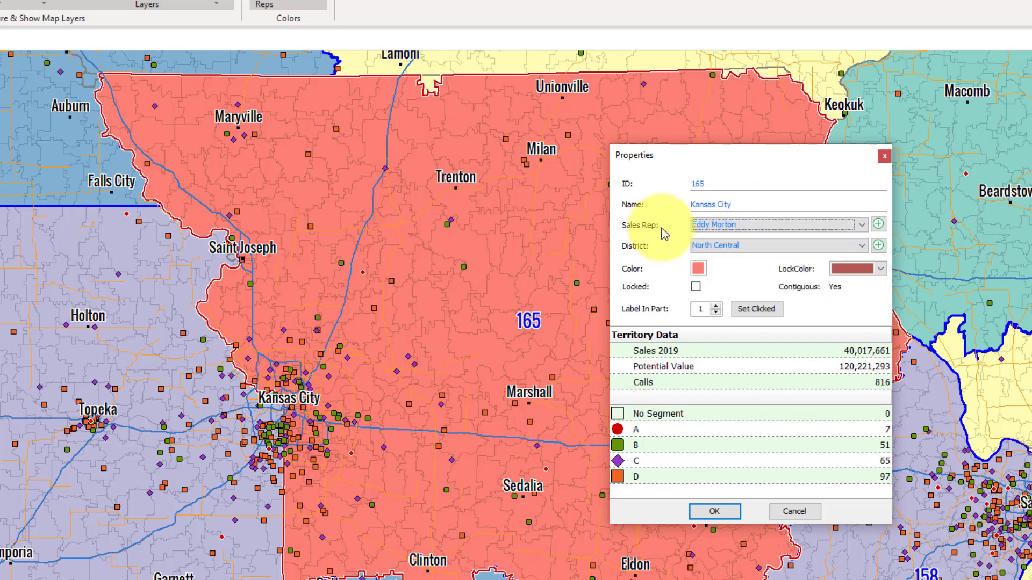
pyautogui.click(878, 224)
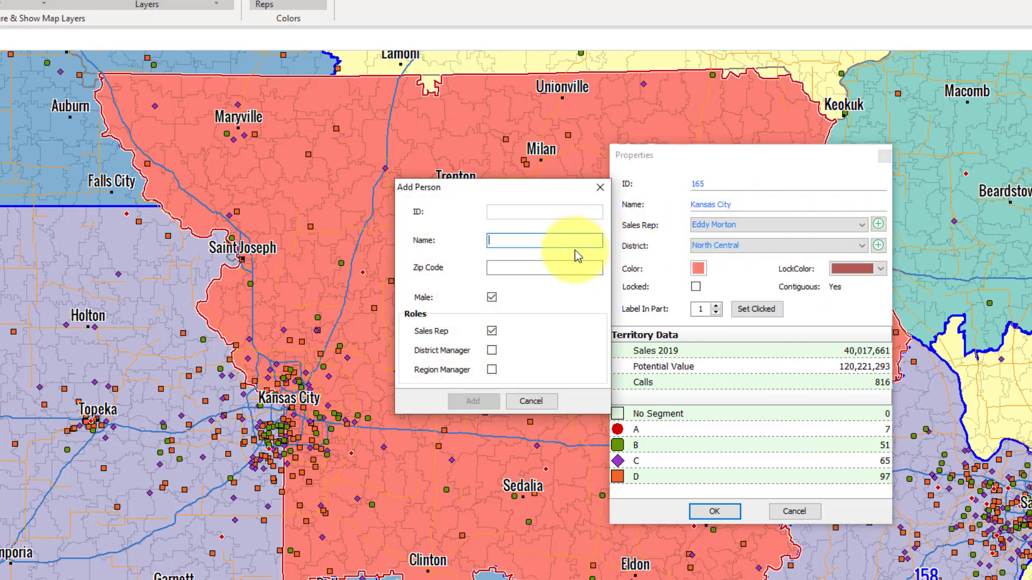
pyautogui.click(531, 401)
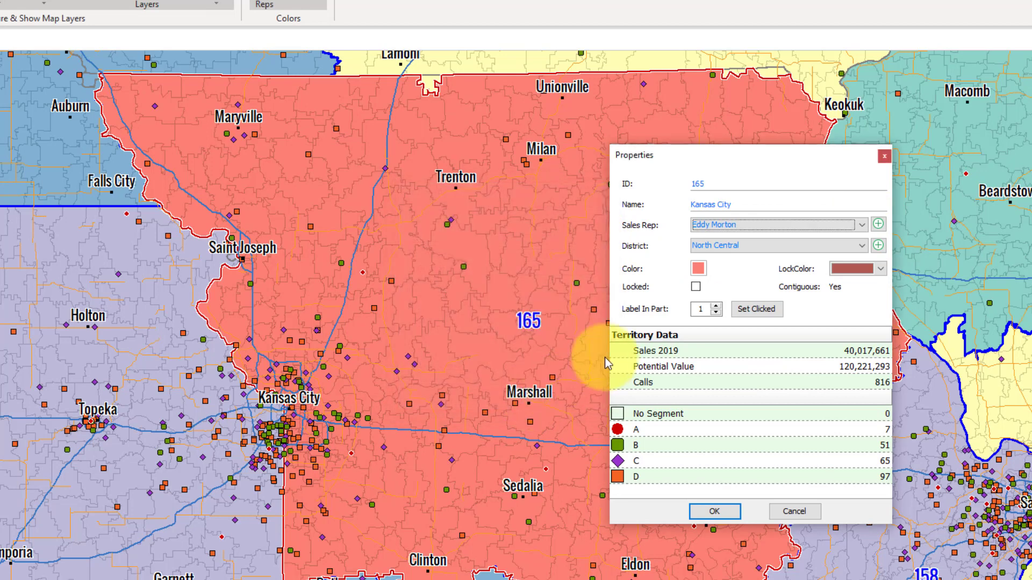
# Step: Examine territory 165's district choices and the form for adding a district, and close the properties
pyautogui.click(737, 247)
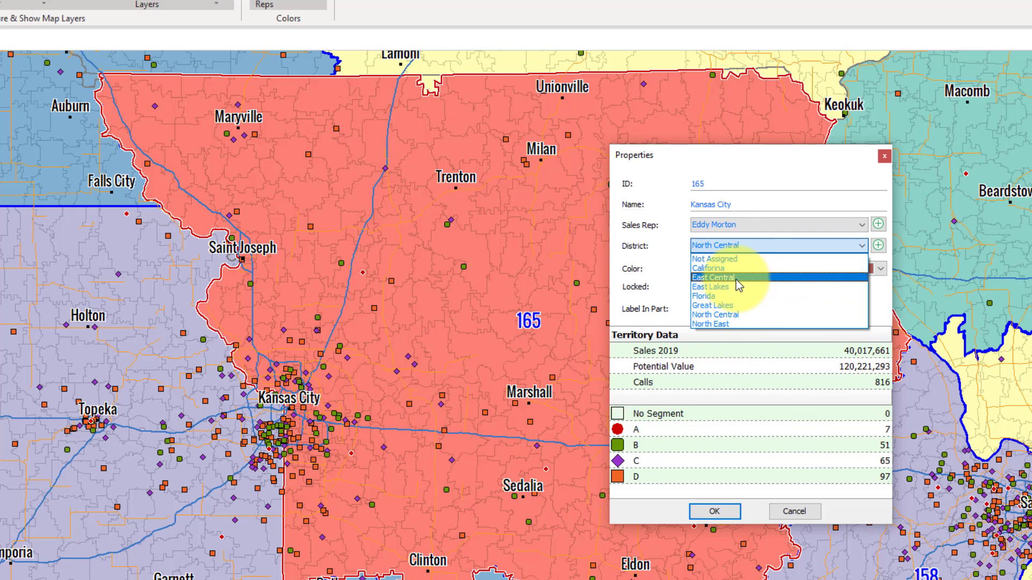
pyautogui.click(676, 268)
pyautogui.click(877, 246)
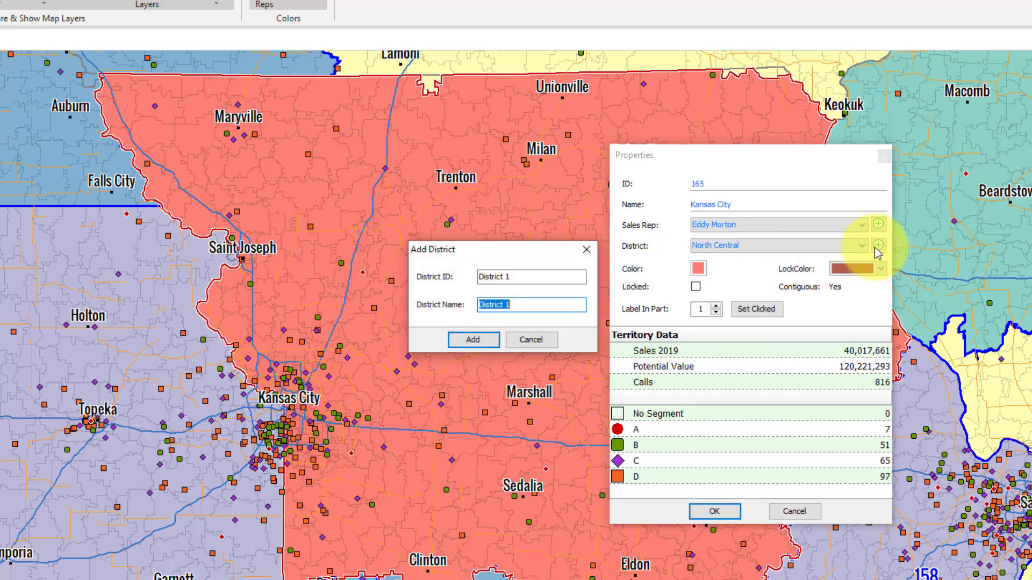
pyautogui.click(544, 338)
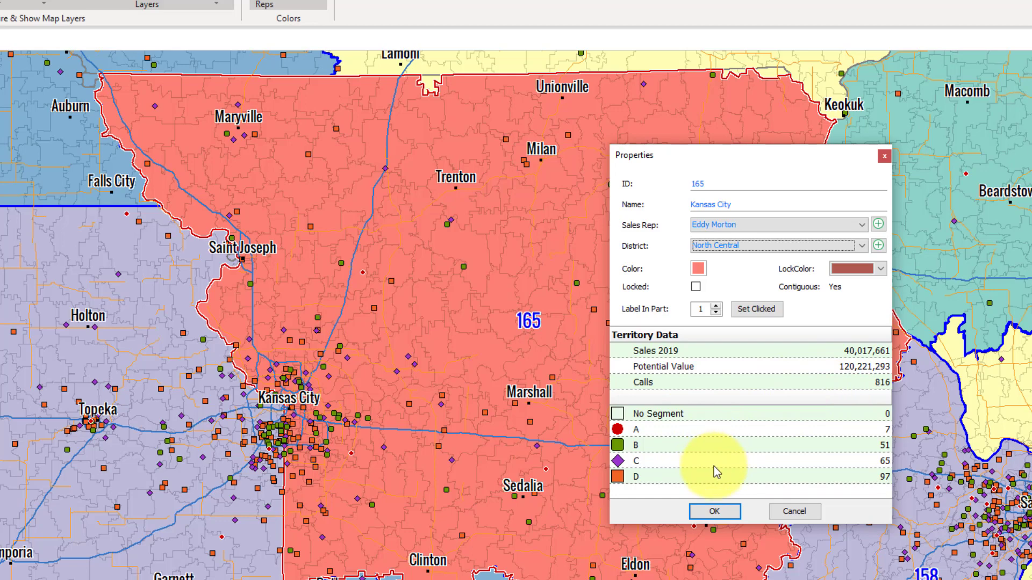
pyautogui.click(719, 511)
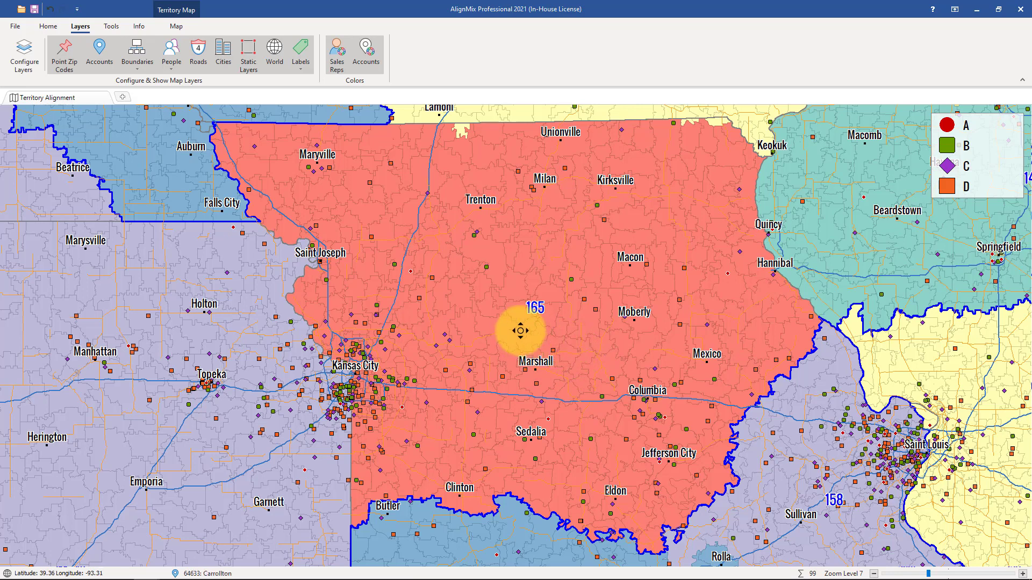
pyautogui.click(16, 26)
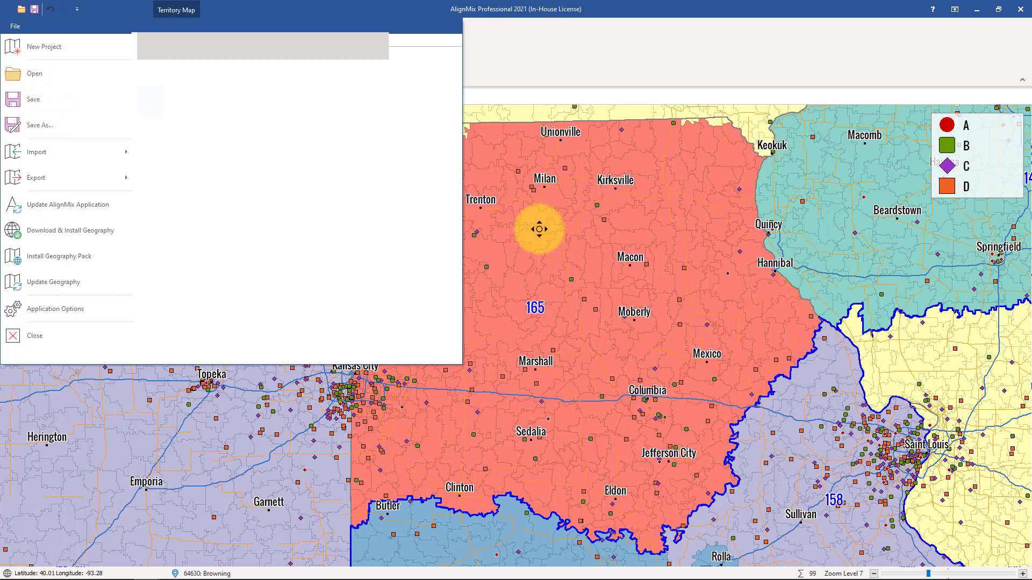
pyautogui.click(551, 255)
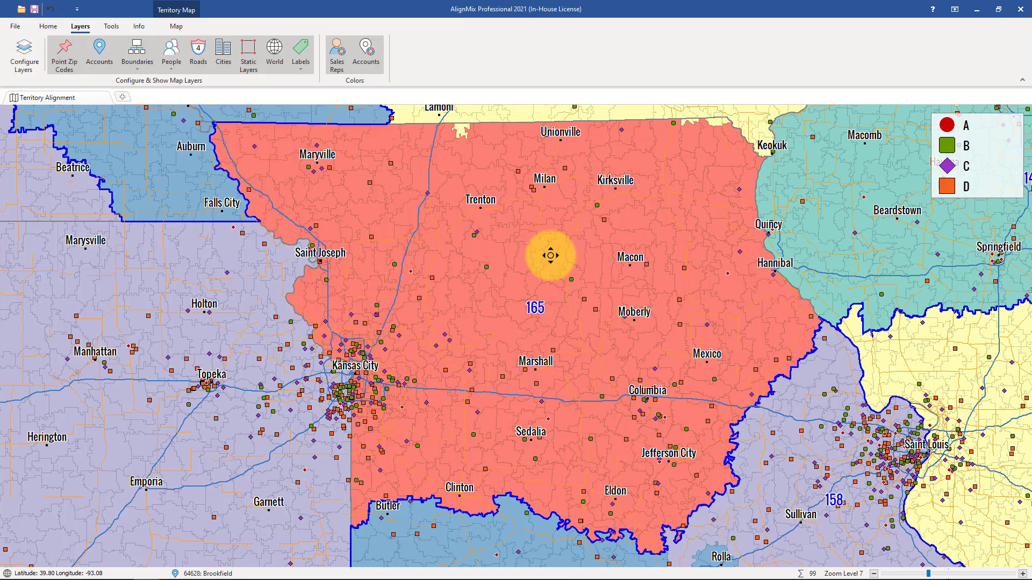